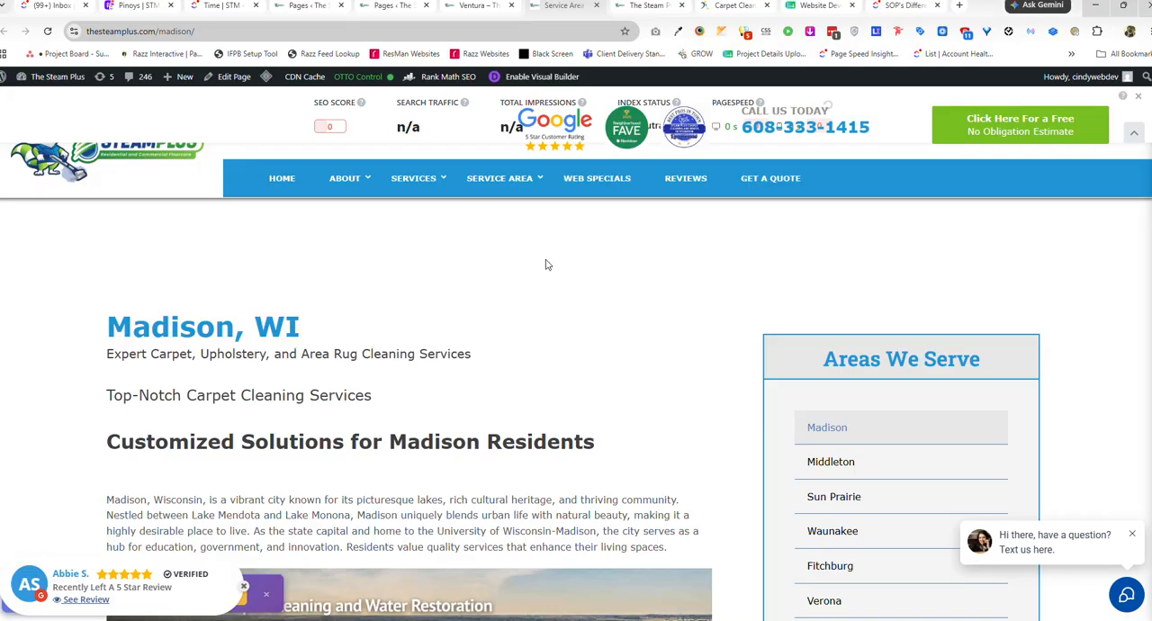
Examine the Madison service-area page, from its headings and introduction through the services, benefits and call-to-action sections.
mouse_move(509, 193)
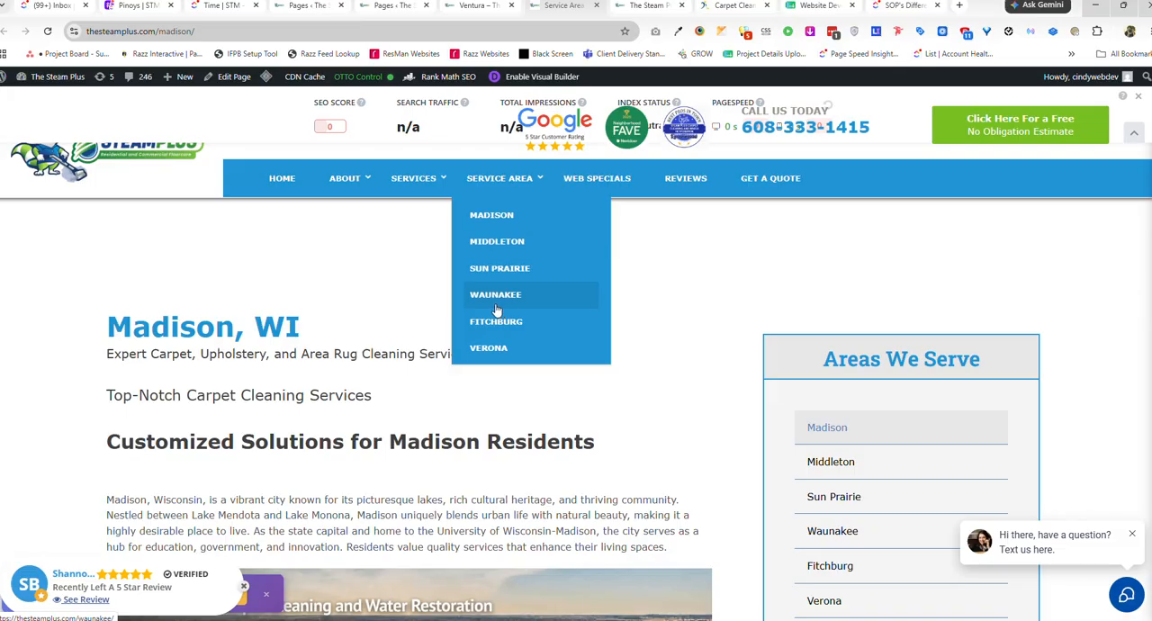
scroll(404, 322, down, 20)
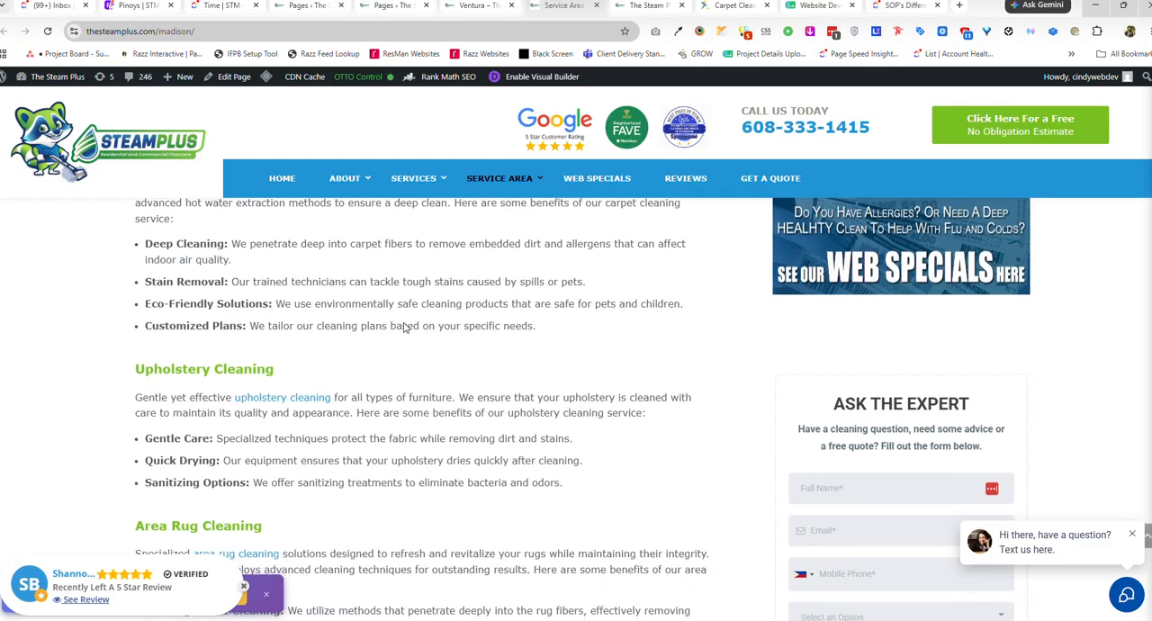
scroll(405, 322, down, 12)
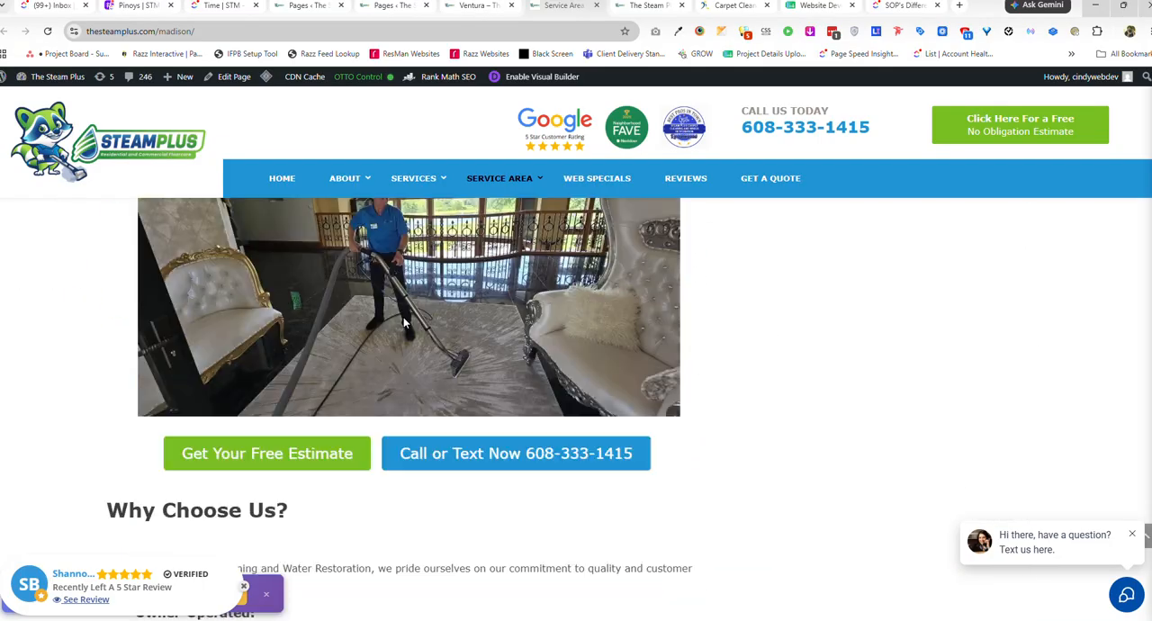
scroll(403, 316, down, 15)
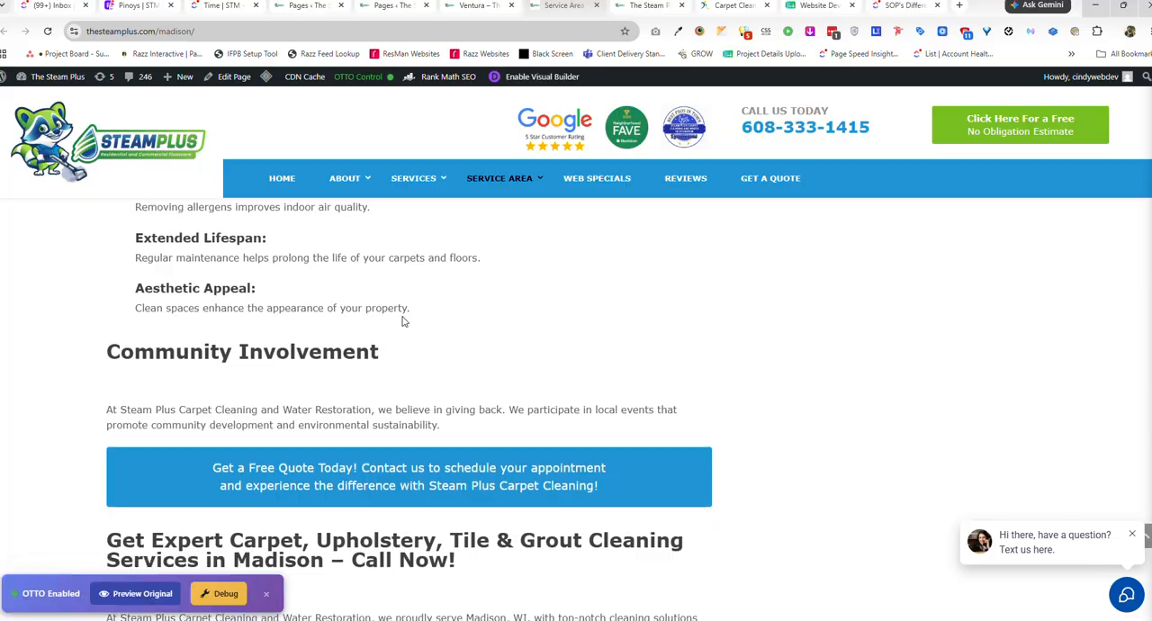
scroll(531, 410, up, 15)
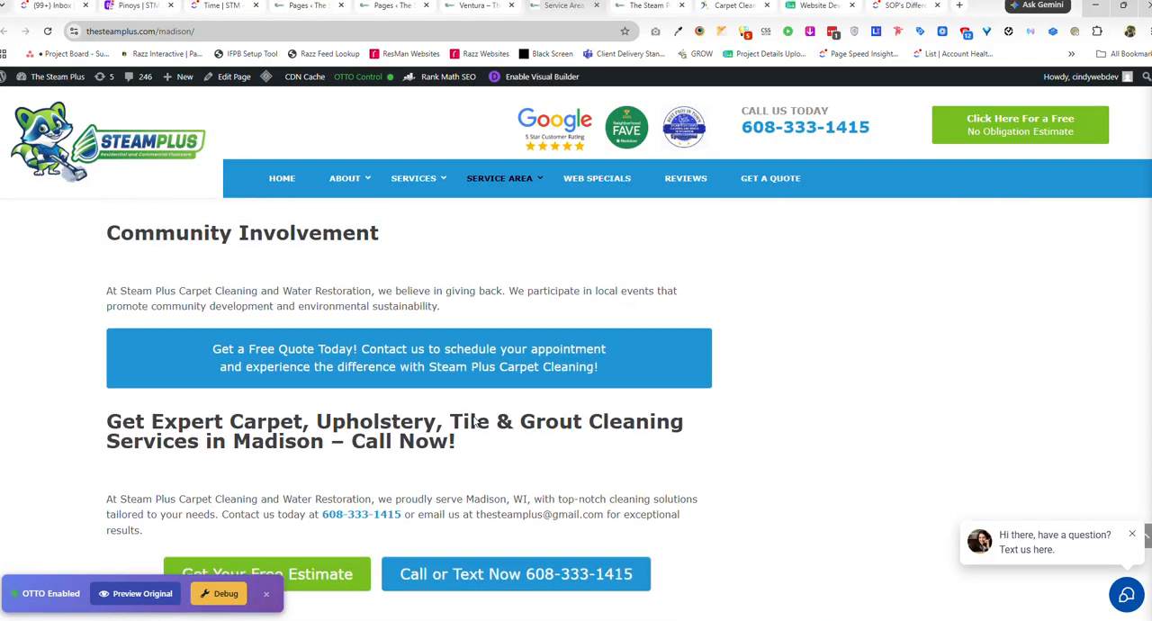
scroll(503, 407, up, 15)
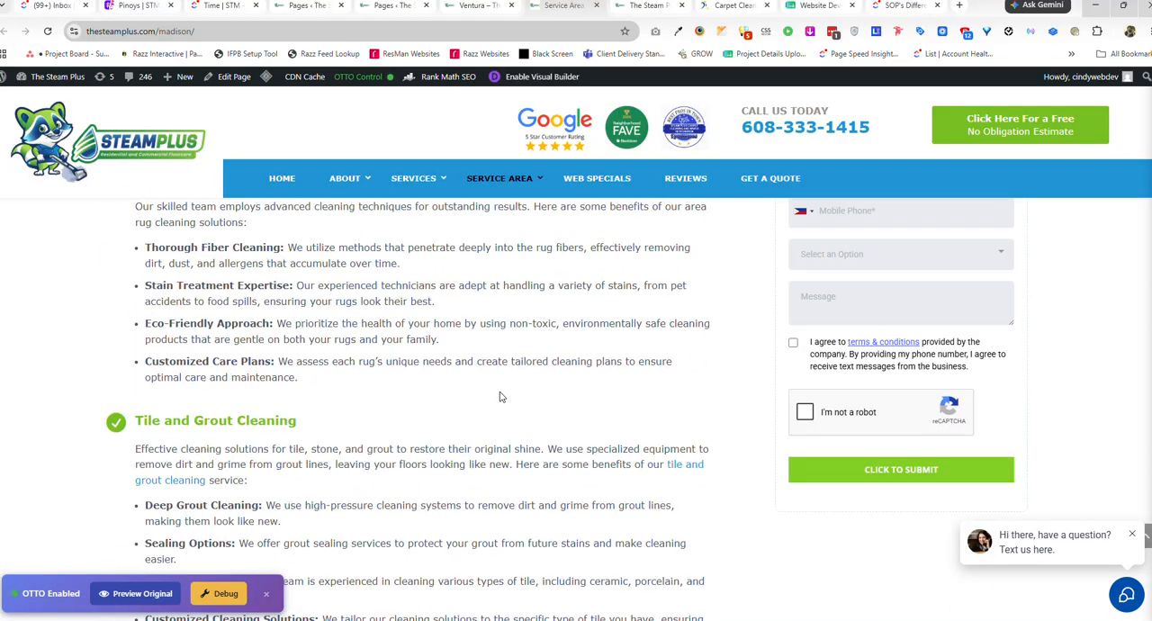
scroll(501, 395, up, 5)
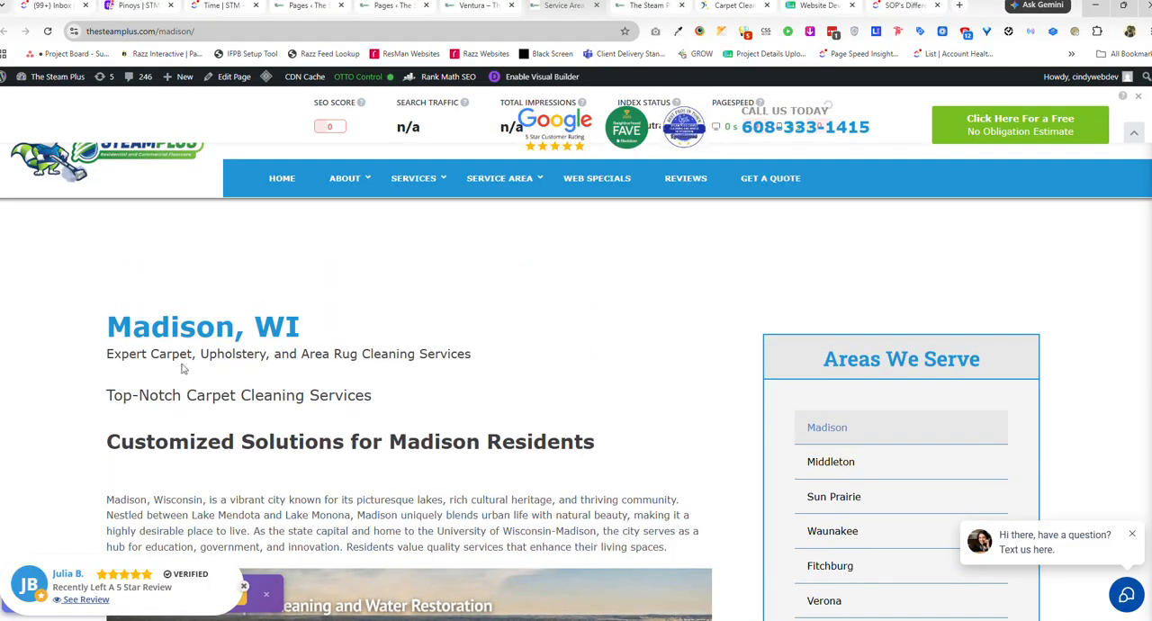
drag(105, 320, 283, 321)
drag(137, 355, 362, 356)
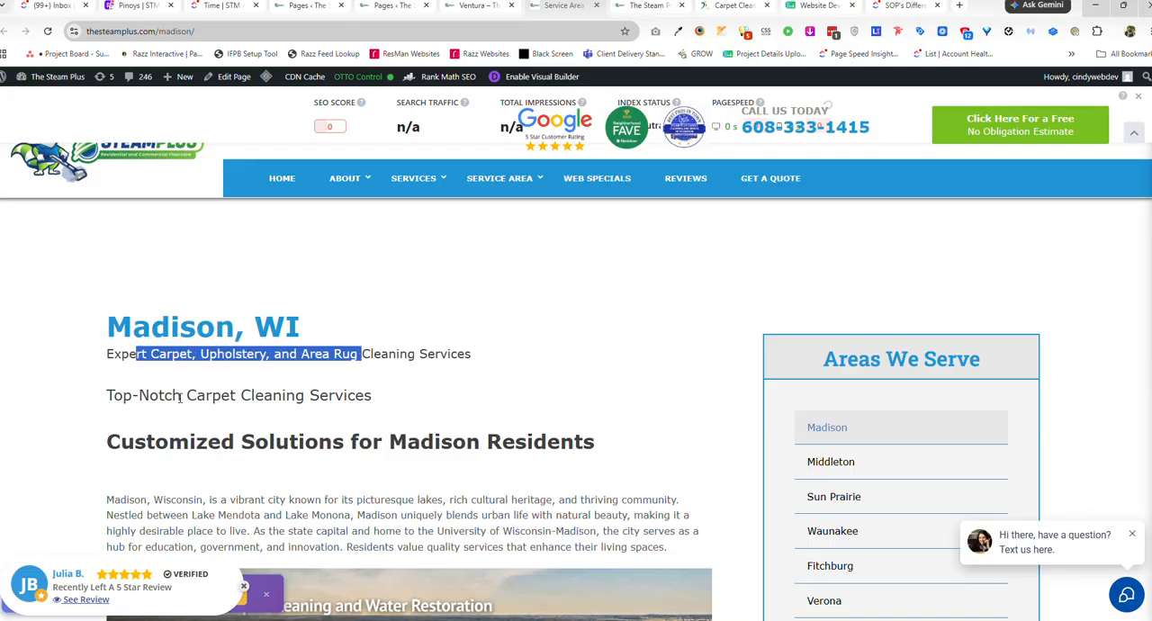
drag(182, 395, 332, 395)
drag(254, 441, 373, 441)
Create a new WordPress page for The Steam Plus with the title Ventura.
mouse_move(461, 191)
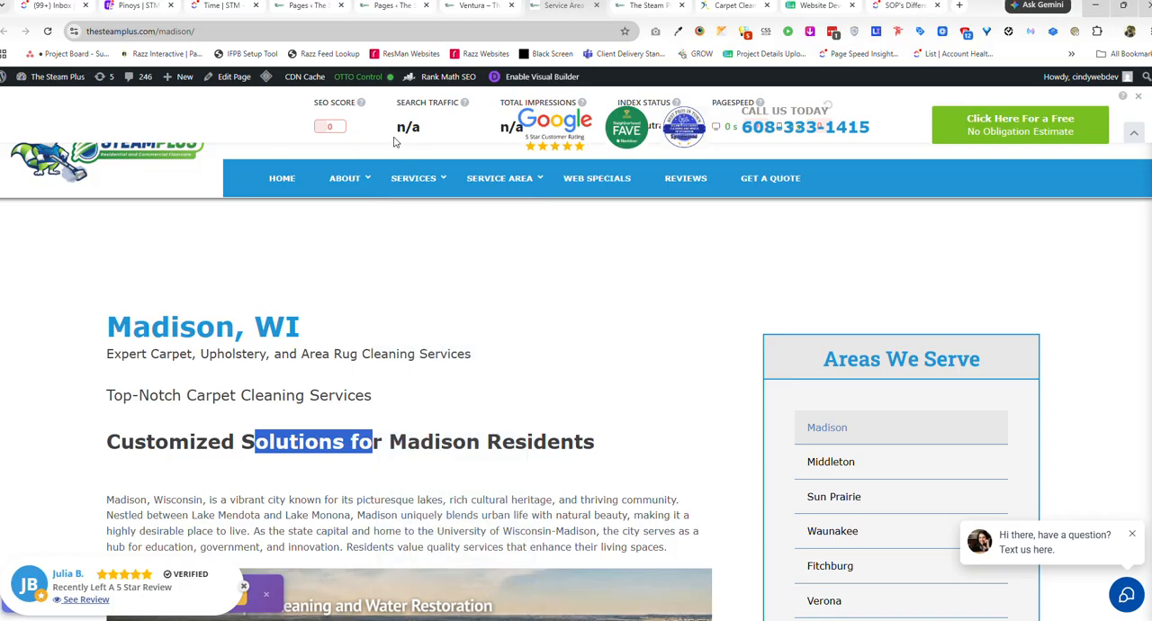
click(393, 7)
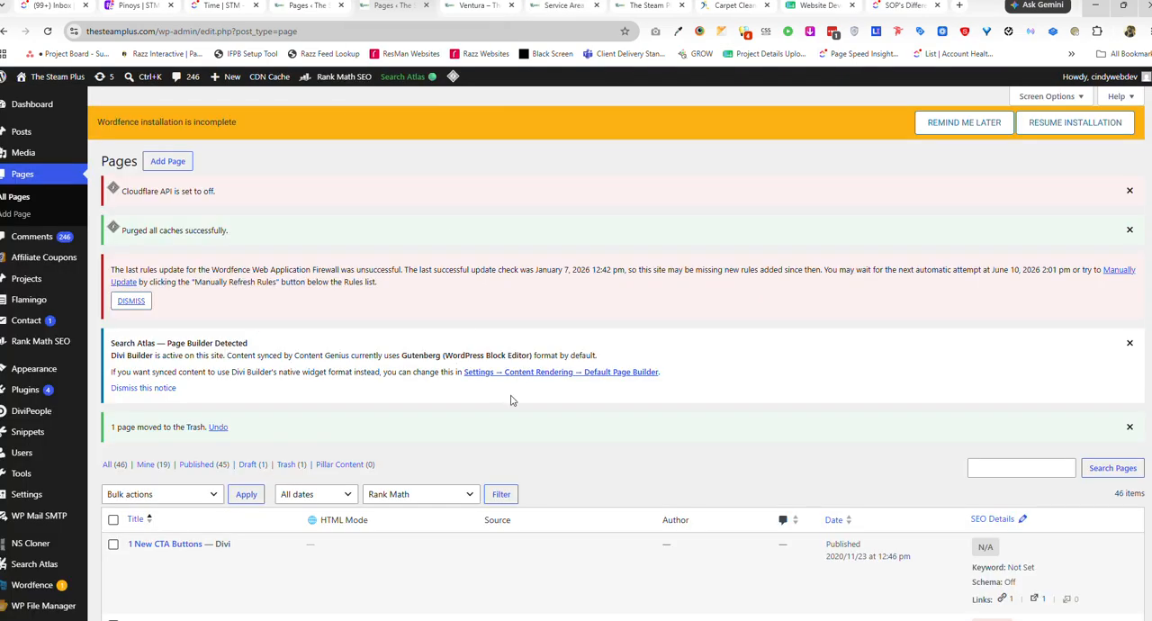
scroll(510, 400, down, 2)
scroll(162, 376, up, 2)
click(167, 162)
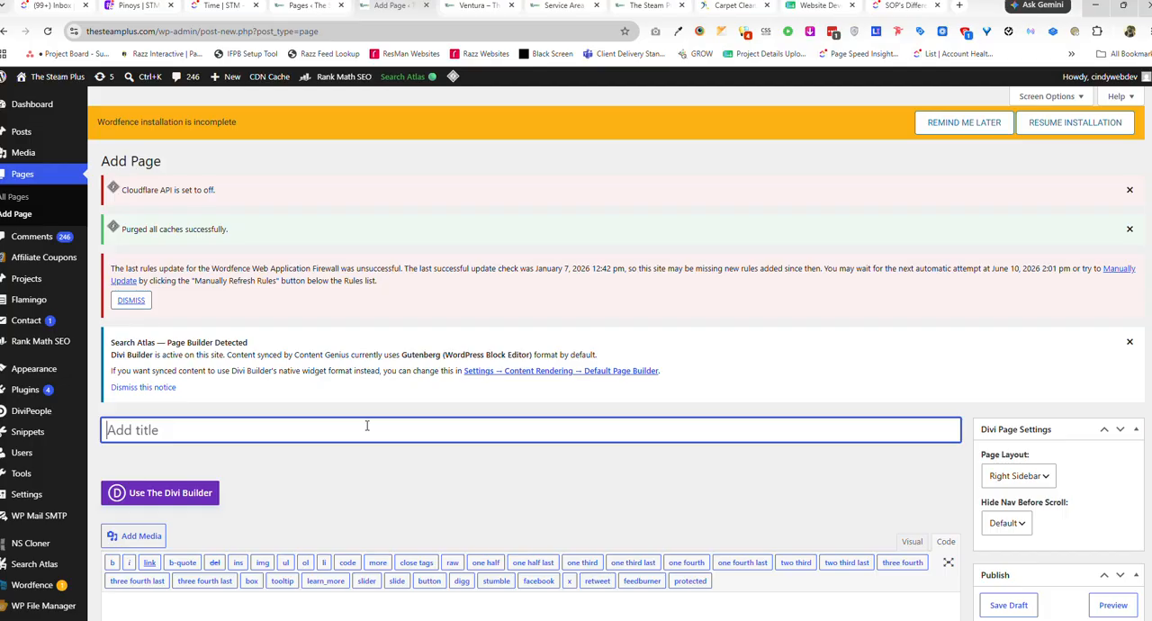
text(Venture)
Check the title, permalink and description fields in the new page's Rank Math SEO snippet editor, then close it.
scroll(462, 469, down, 20)
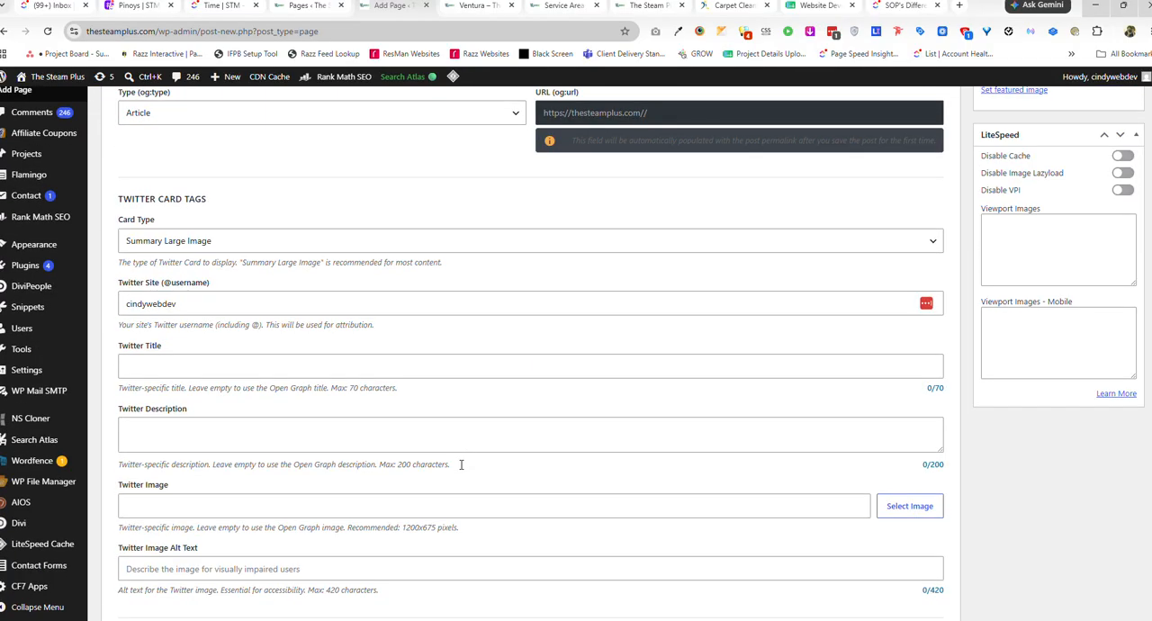
scroll(461, 464, down, 4)
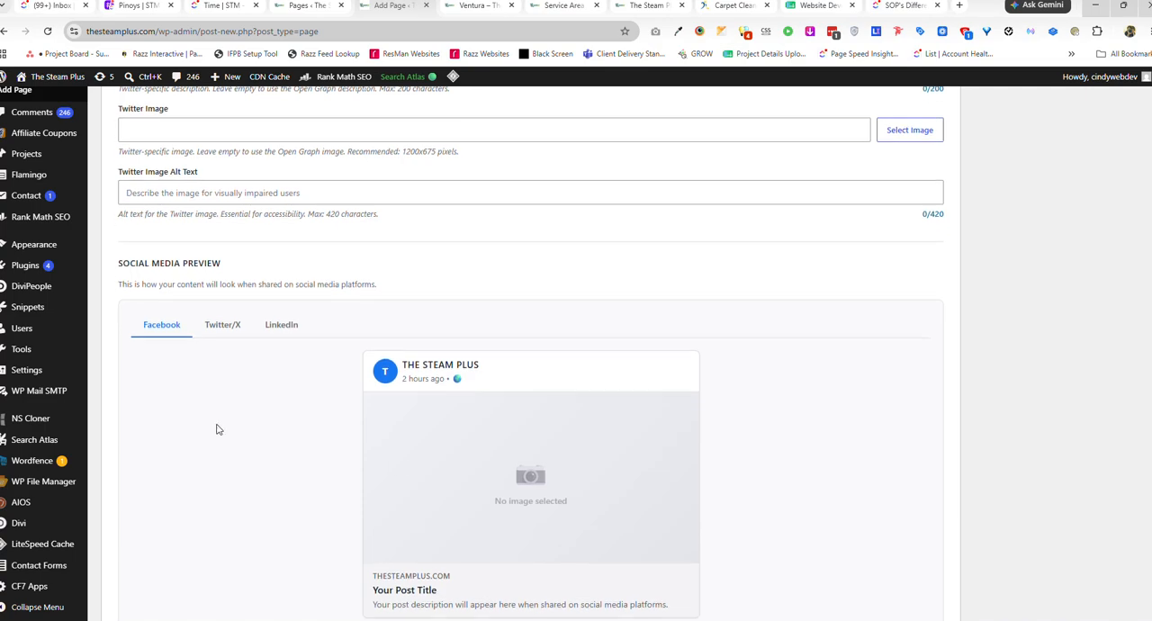
scroll(216, 429, down, 2)
scroll(219, 429, down, 3)
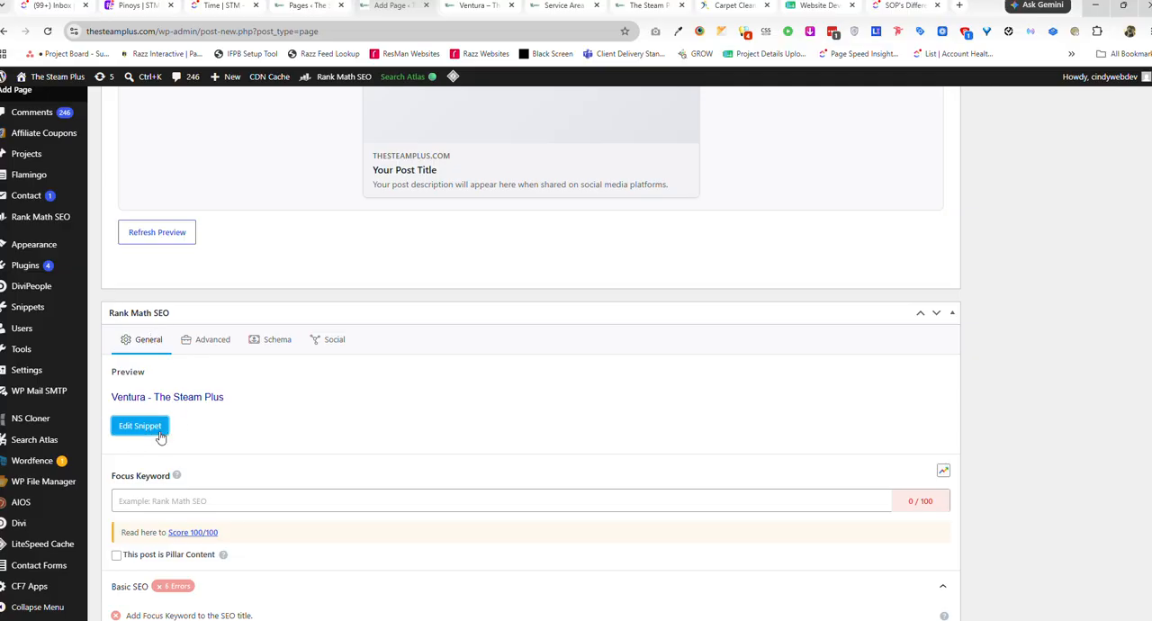
click(163, 429)
drag(573, 301, 390, 287)
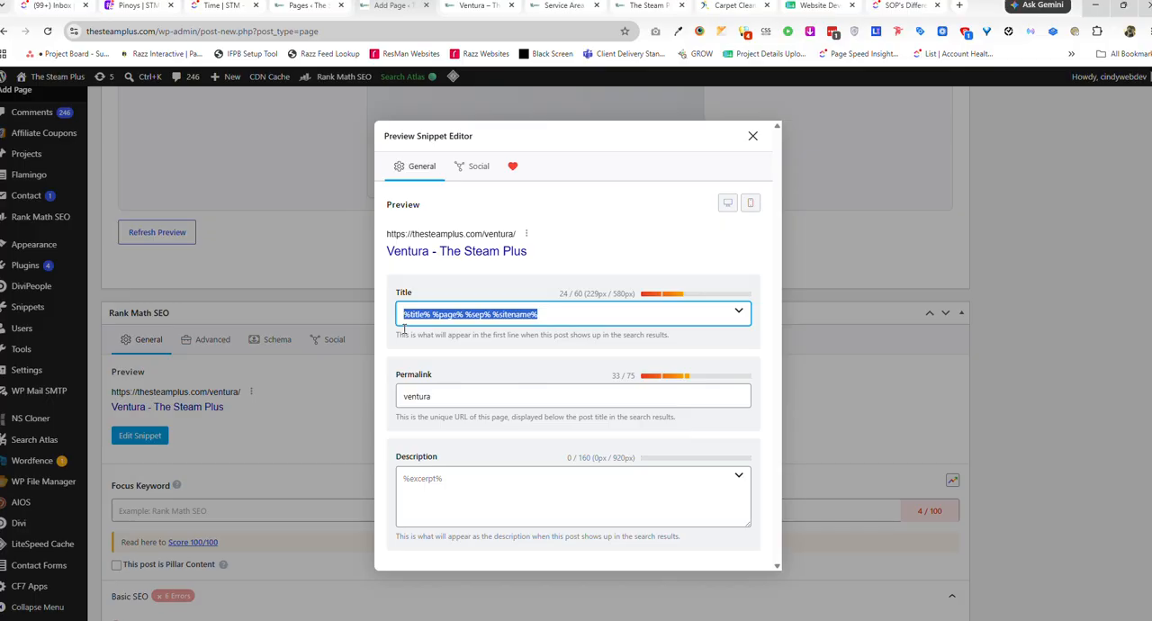
click(452, 482)
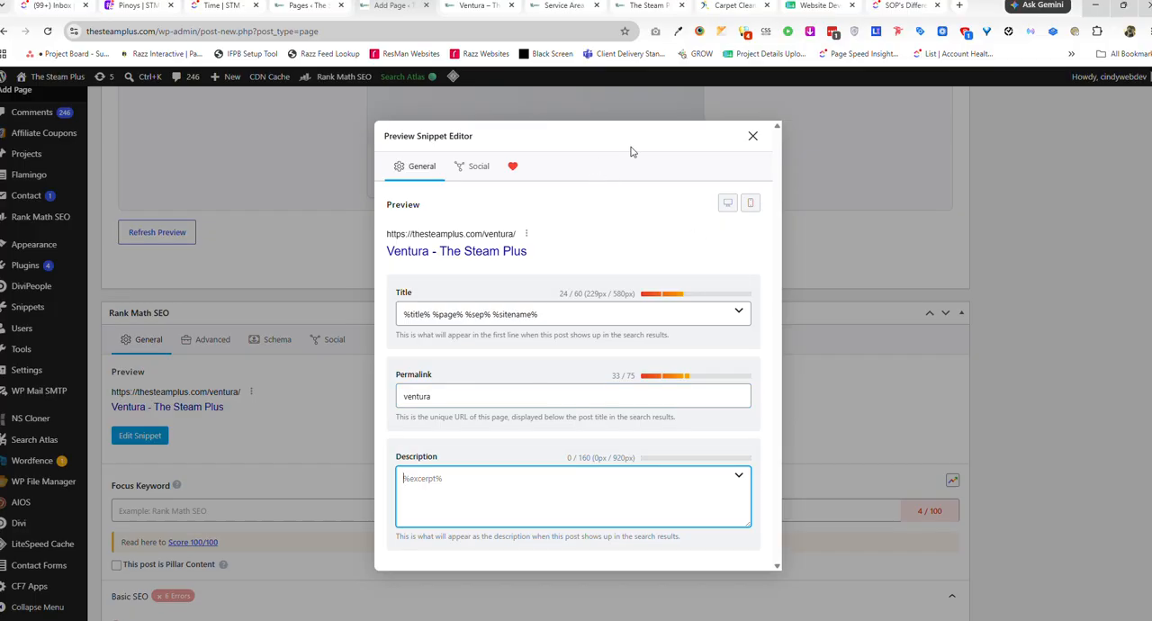
click(753, 136)
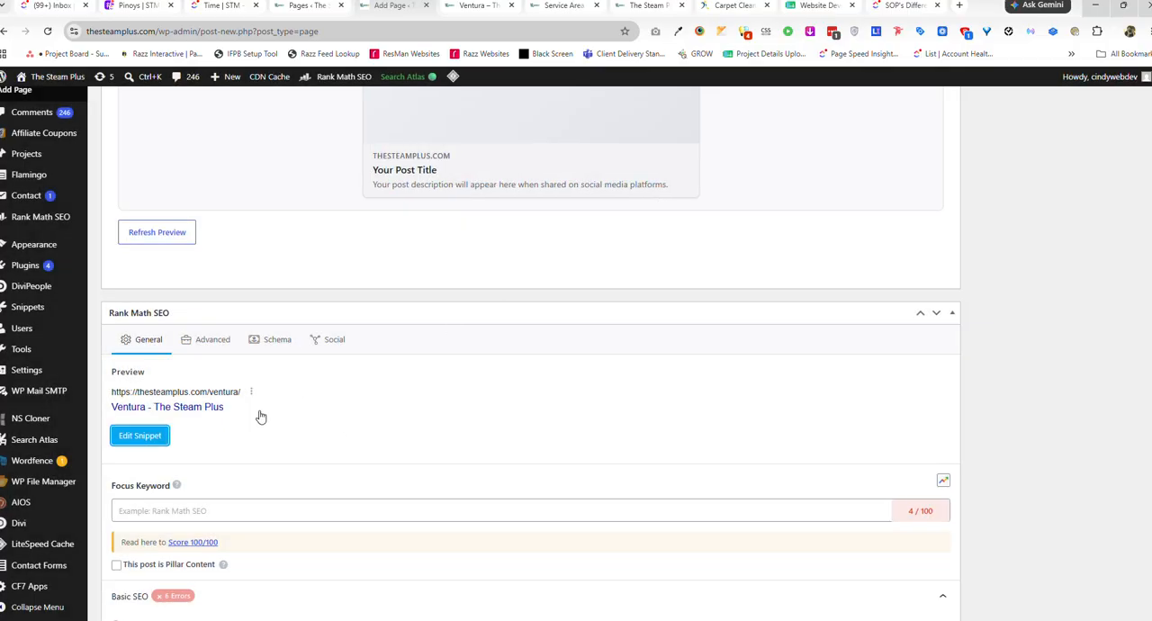
Publish the new Ventura page.
scroll(690, 342, up, 1)
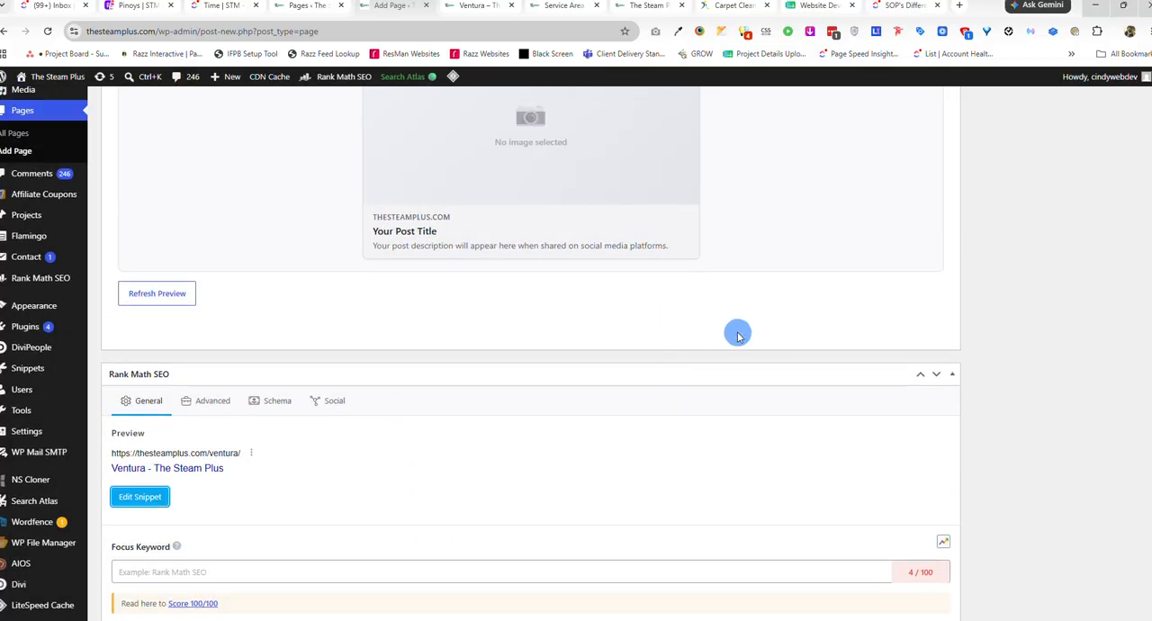
scroll(593, 468, up, 2)
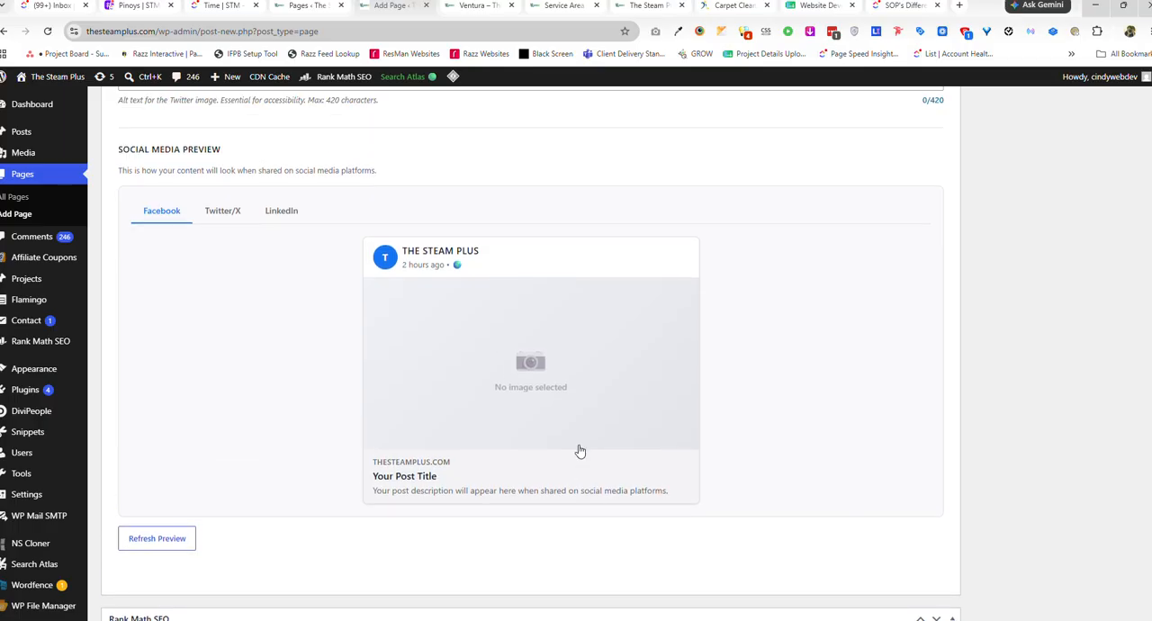
scroll(580, 451, up, 15)
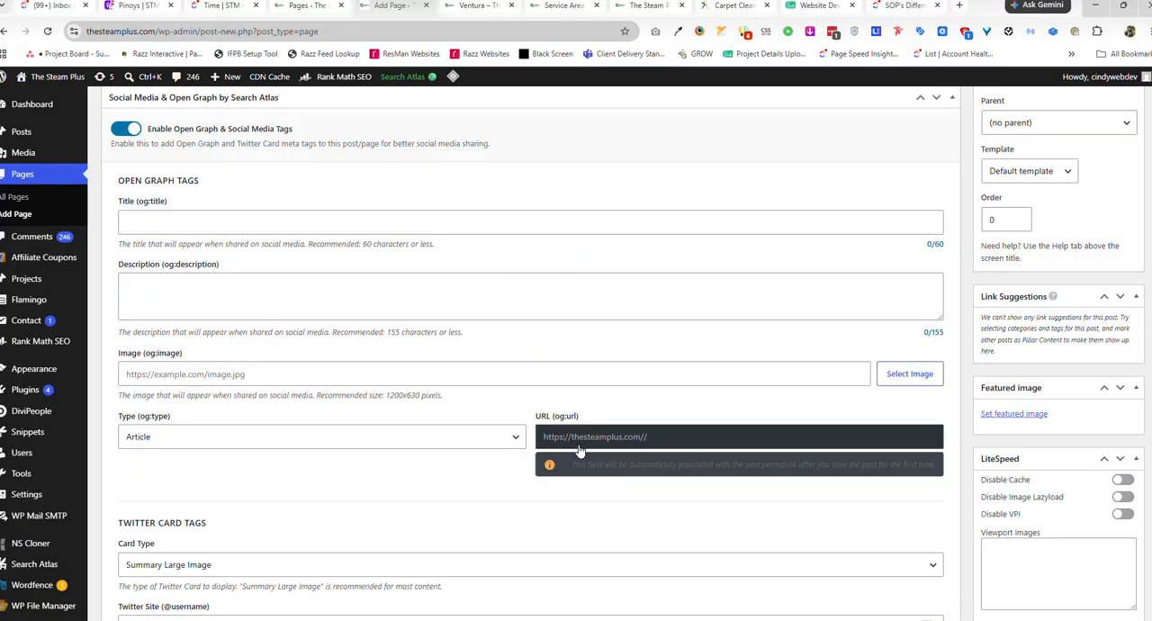
scroll(580, 451, up, 1)
scroll(578, 441, down, 1)
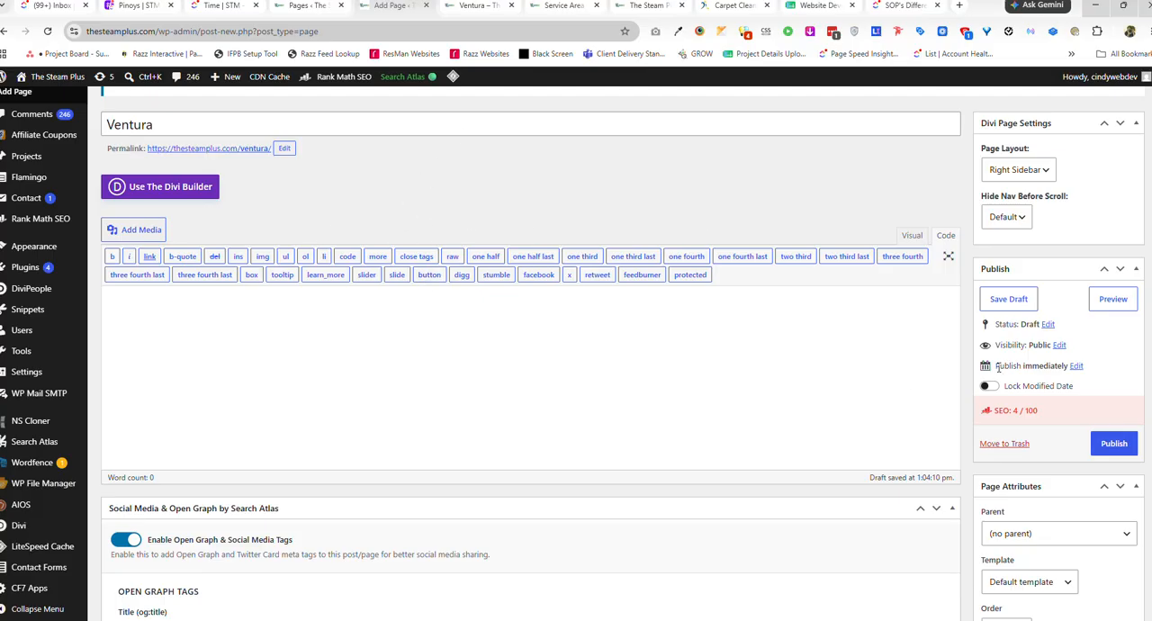
click(1114, 443)
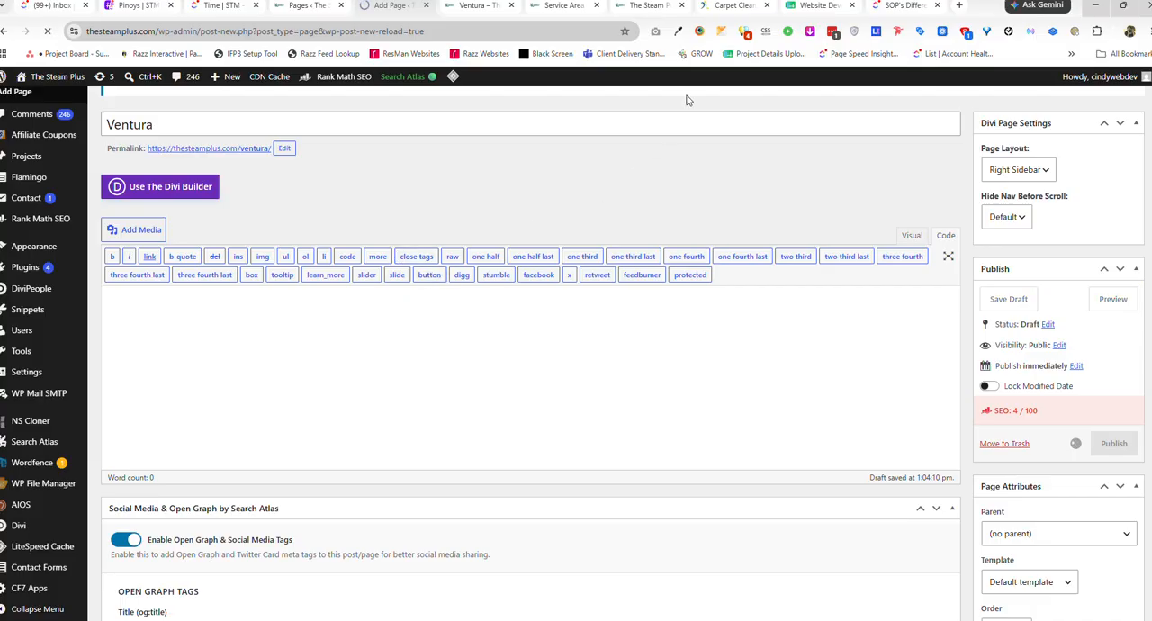
Open the Madison service-area page in a new tab, close the old Ventura tab, and enable the Visual Builder on the Madison page.
click(666, 9)
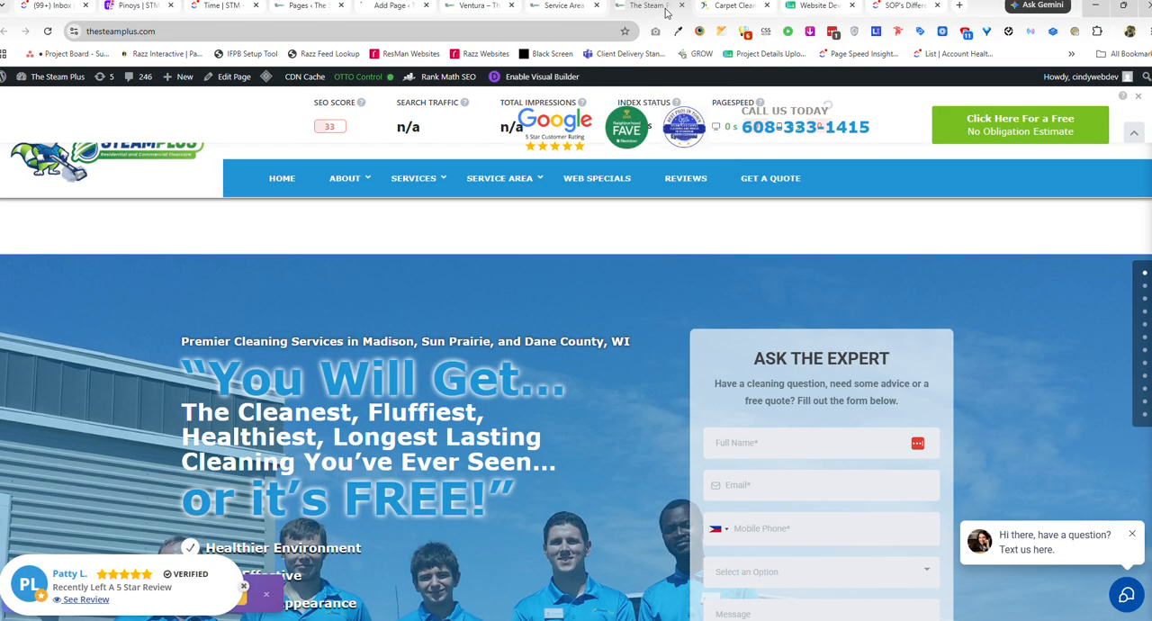
mouse_move(502, 180)
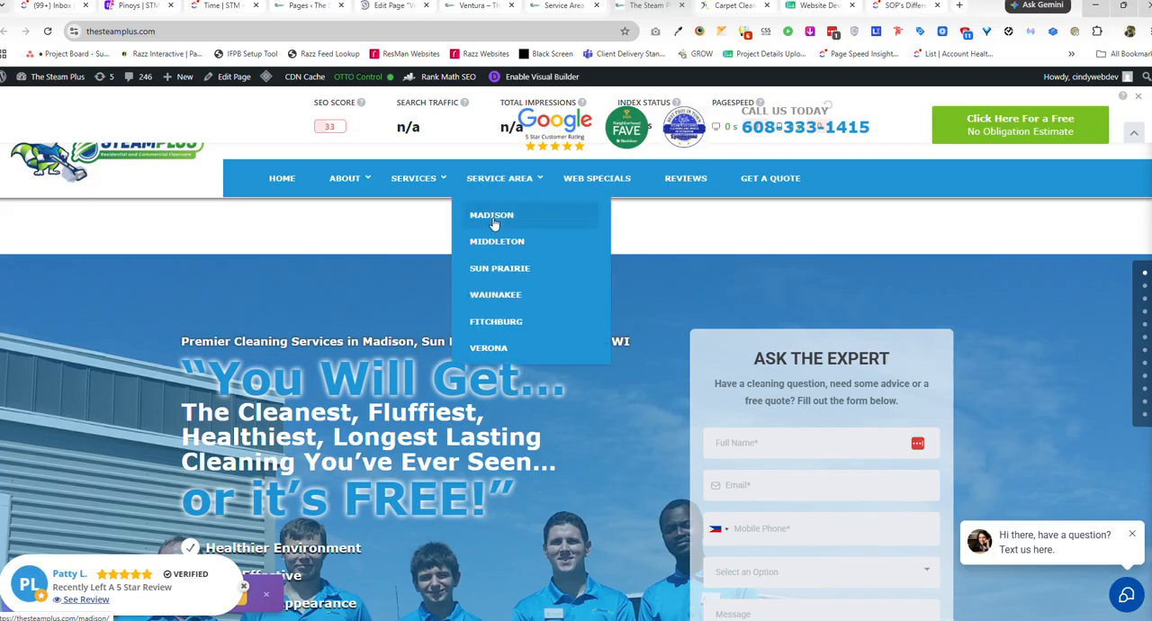
middle_click(525, 240)
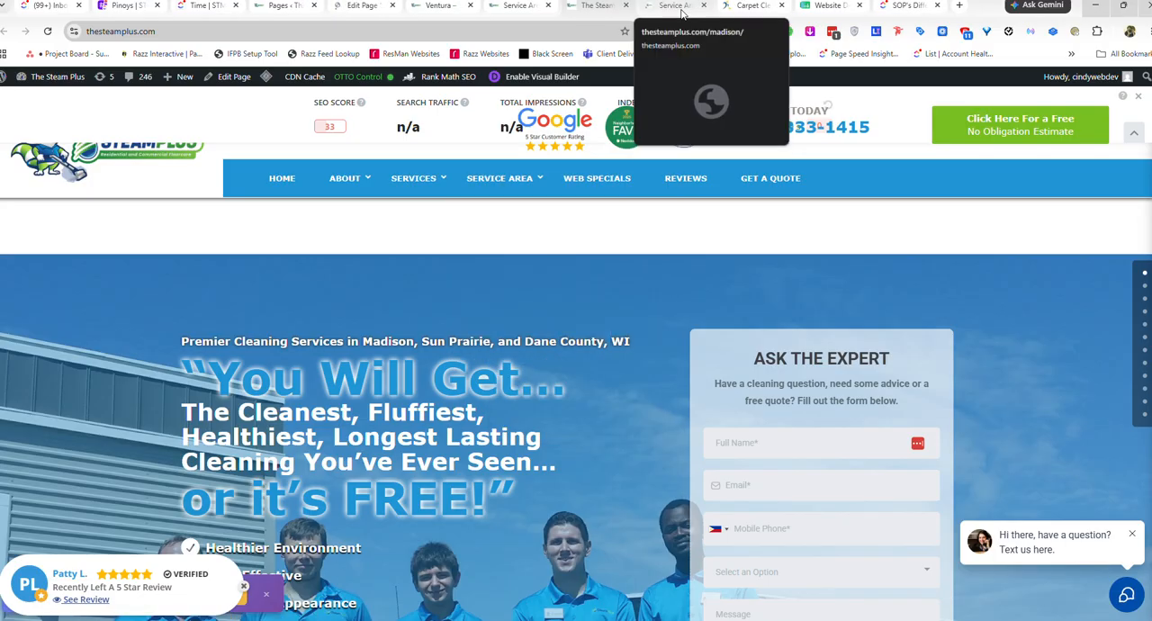
click(470, 5)
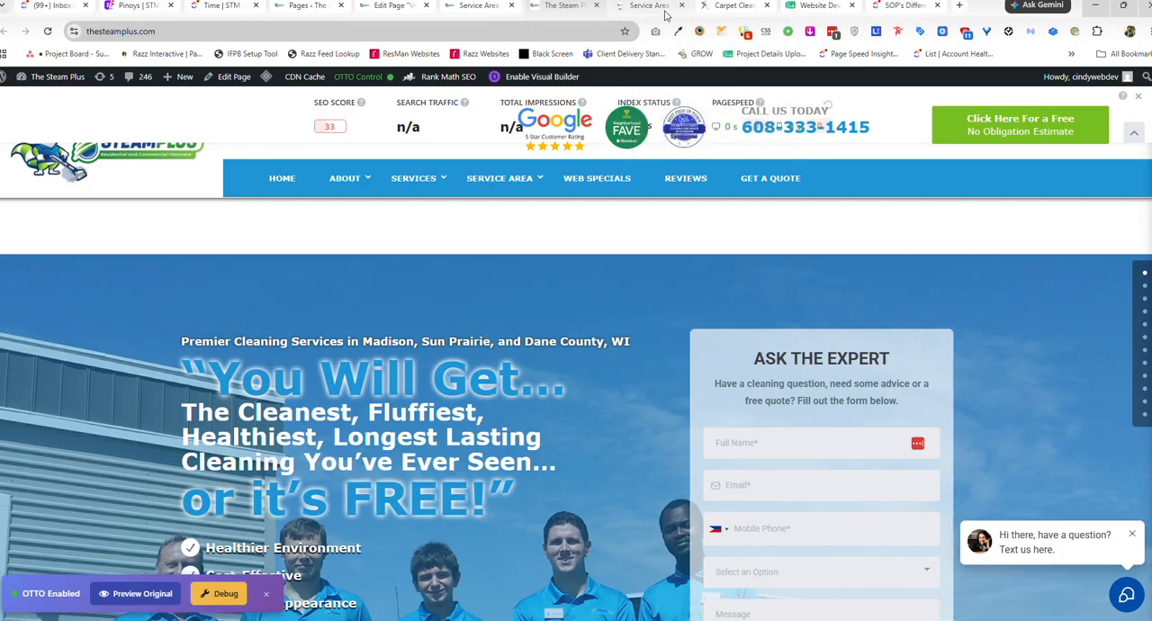
click(664, 11)
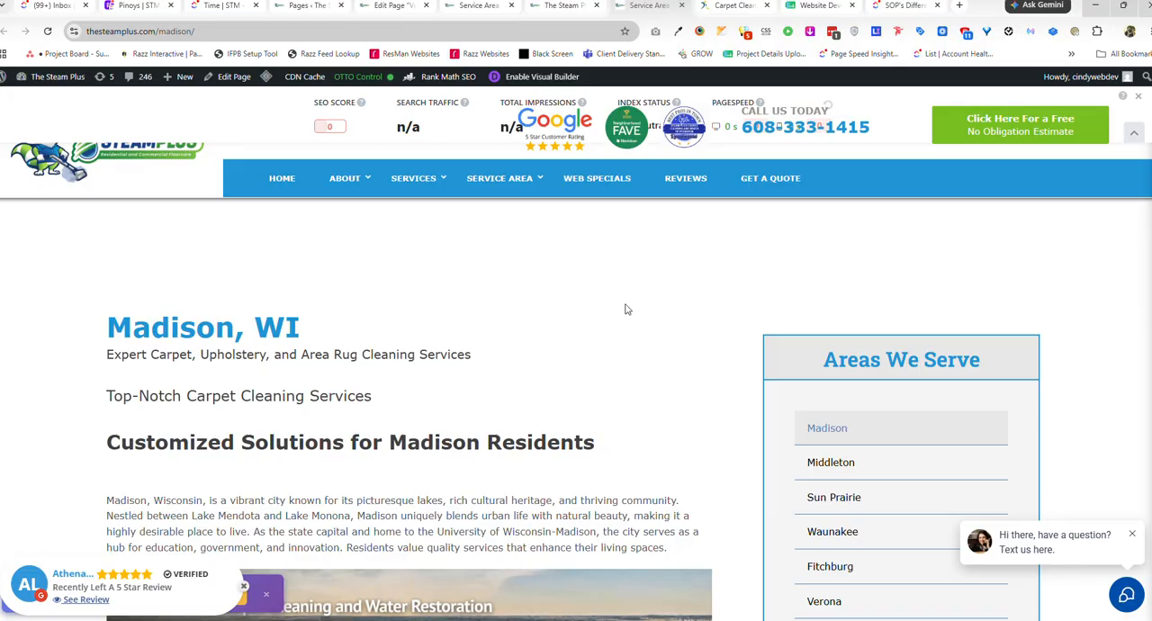
click(535, 79)
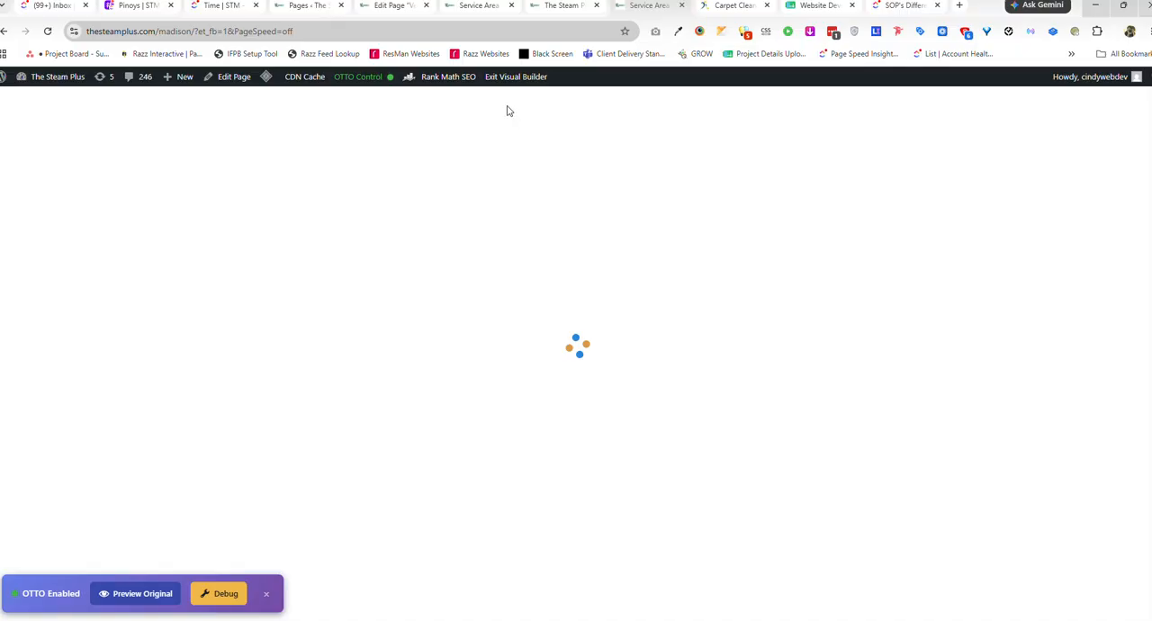
From the Ventura page's editor, open its permalink in a new tab and view the published page.
click(397, 14)
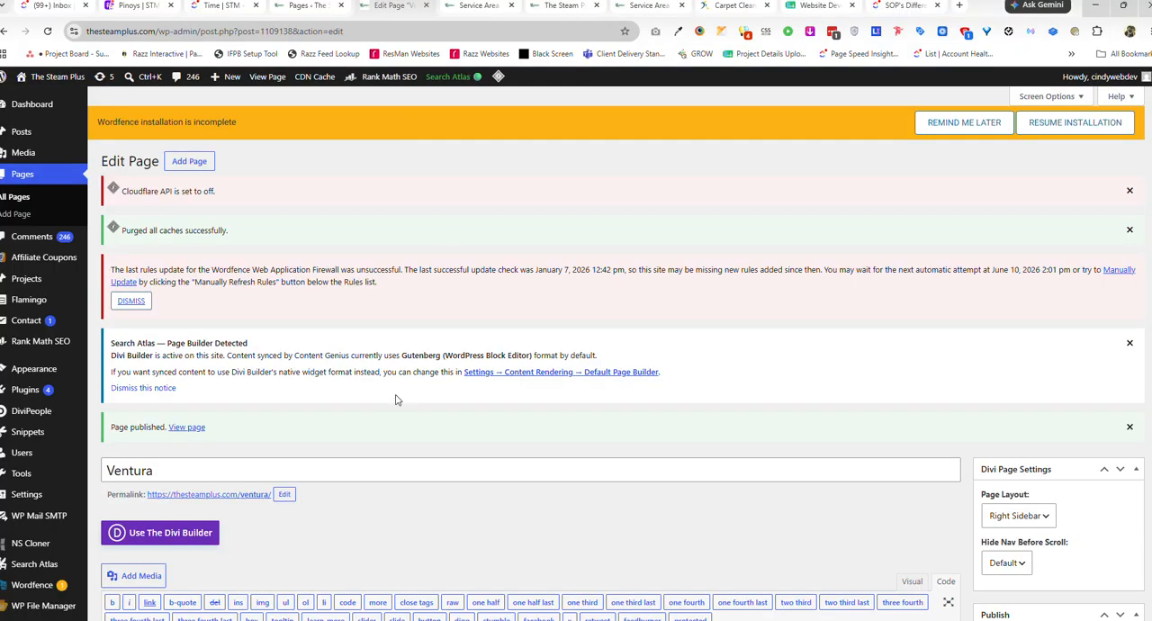
scroll(409, 414, down, 5)
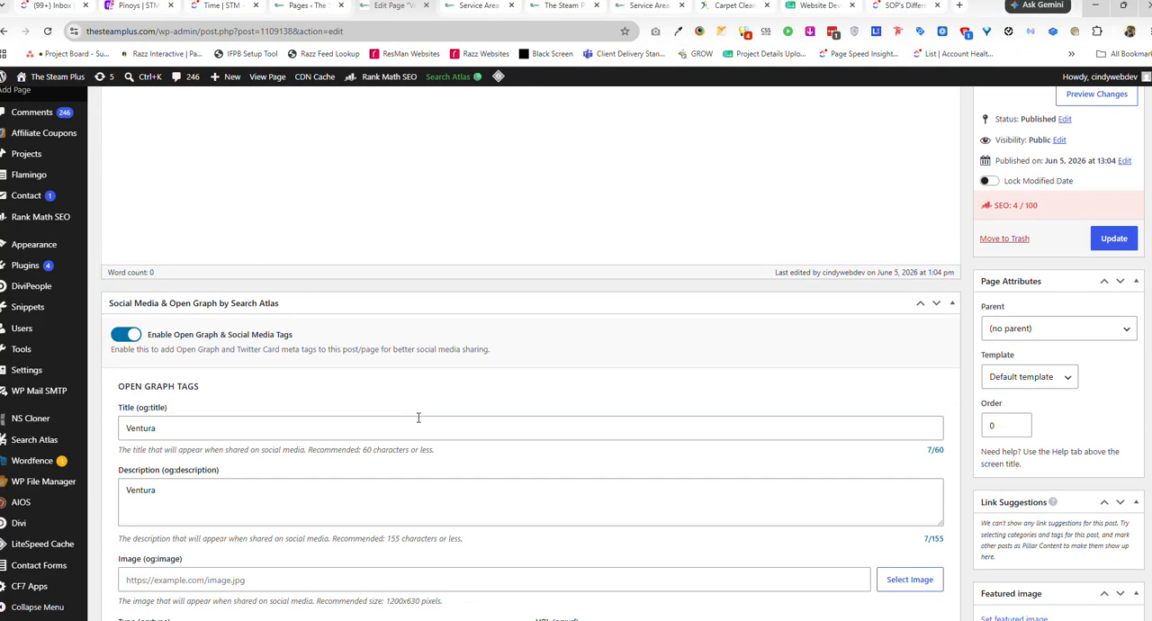
scroll(418, 411, up, 3)
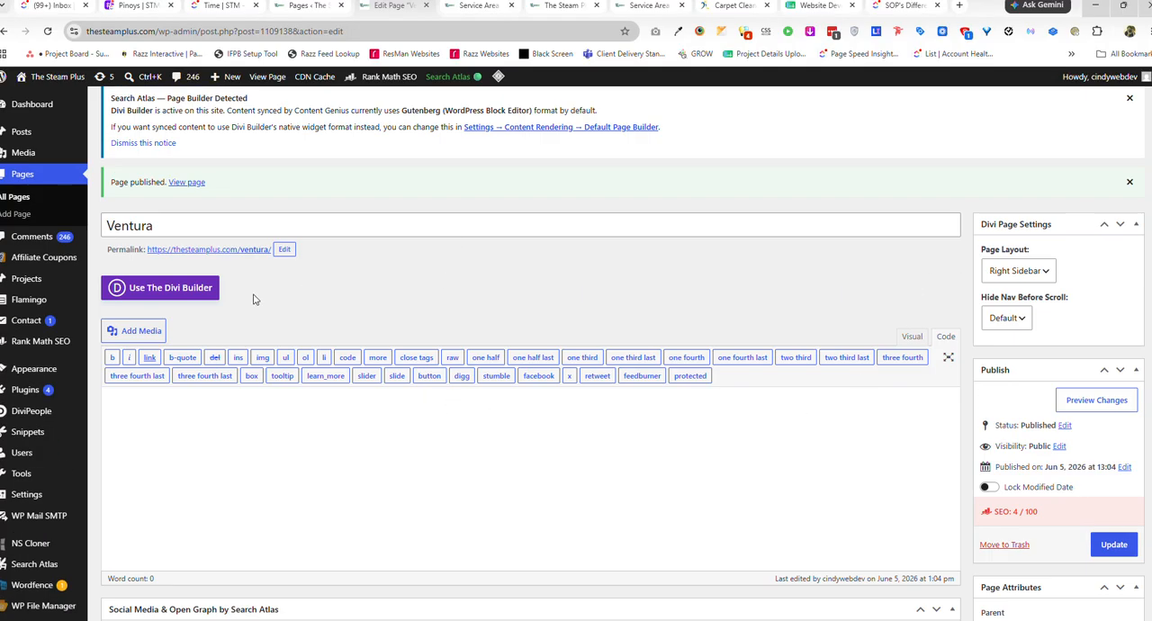
click(222, 257)
right_click(222, 257)
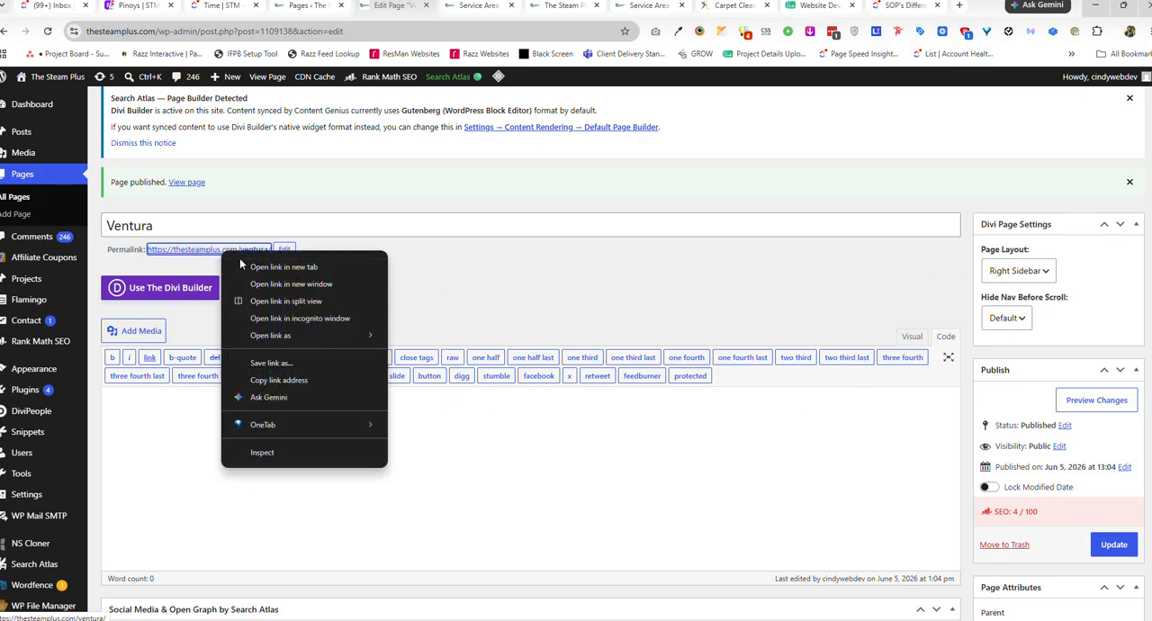
click(261, 260)
click(437, 6)
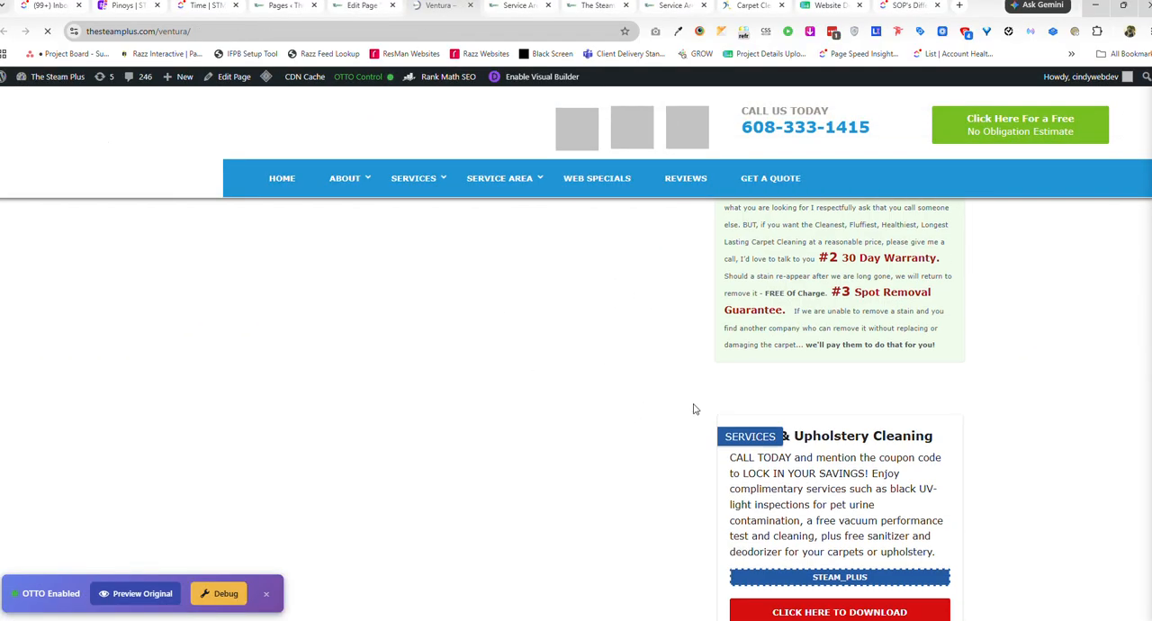
Return to editing the Ventura page and switch it to the Divi Builder.
click(367, 7)
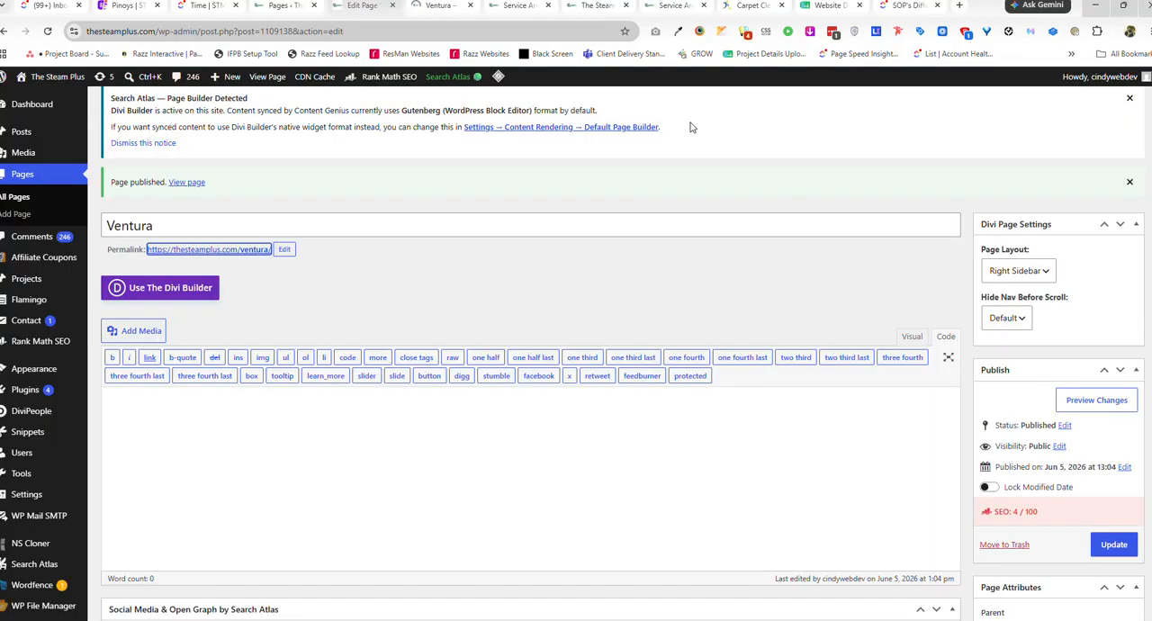
click(188, 293)
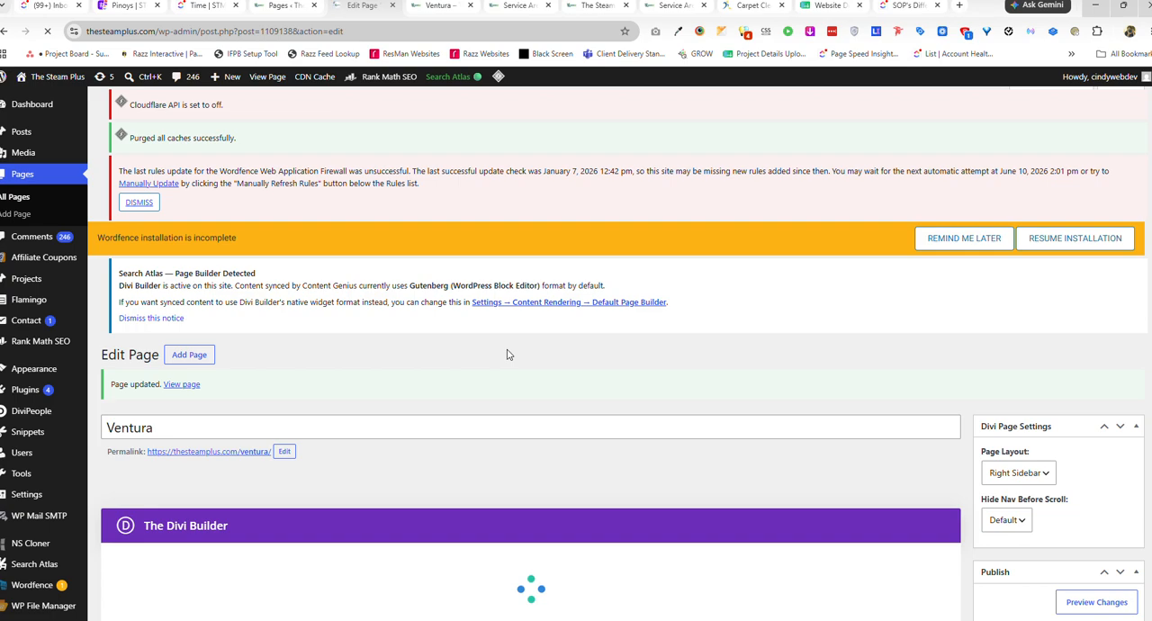
Start the Ventura page's Divi layout from scratch, close the row insertion dialog and update the page.
scroll(509, 354, down, 3)
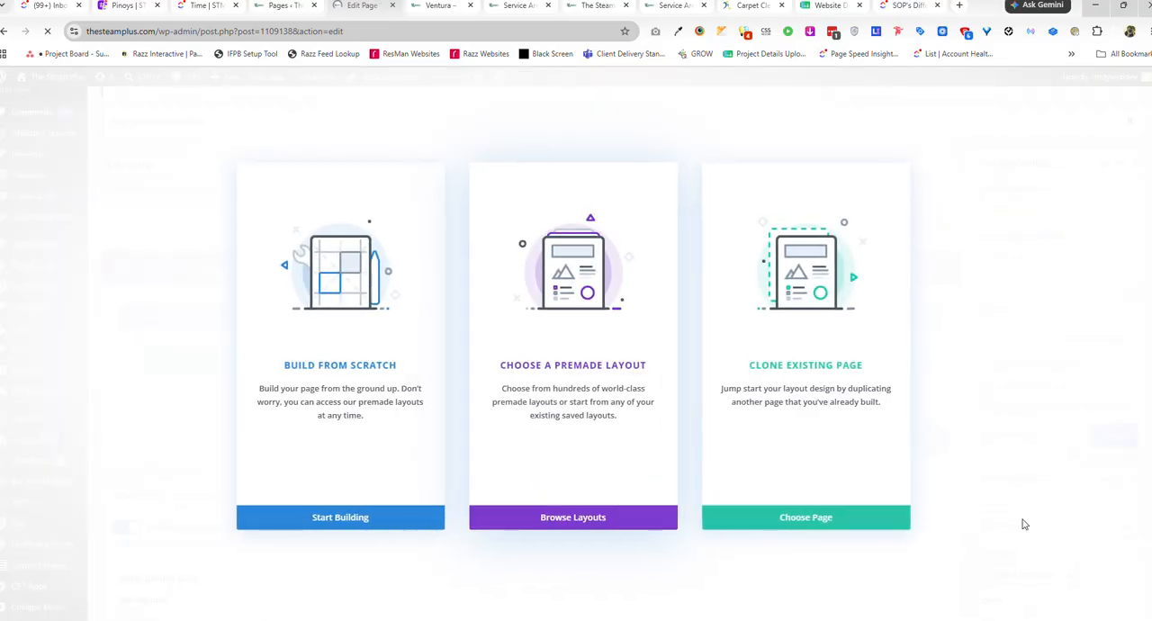
click(353, 521)
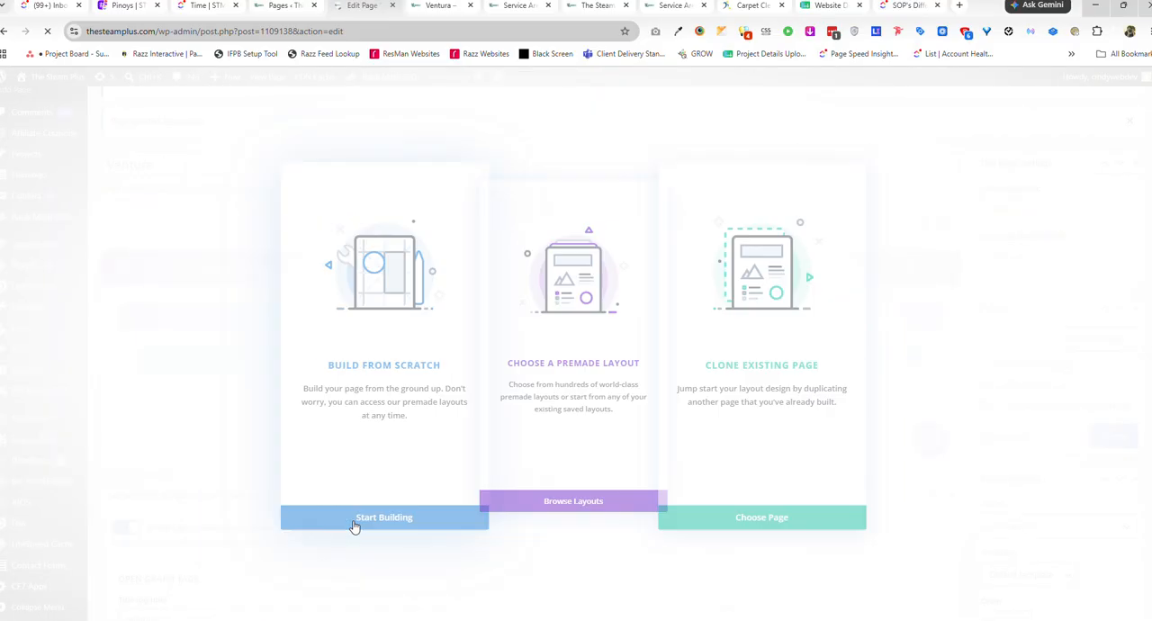
click(602, 213)
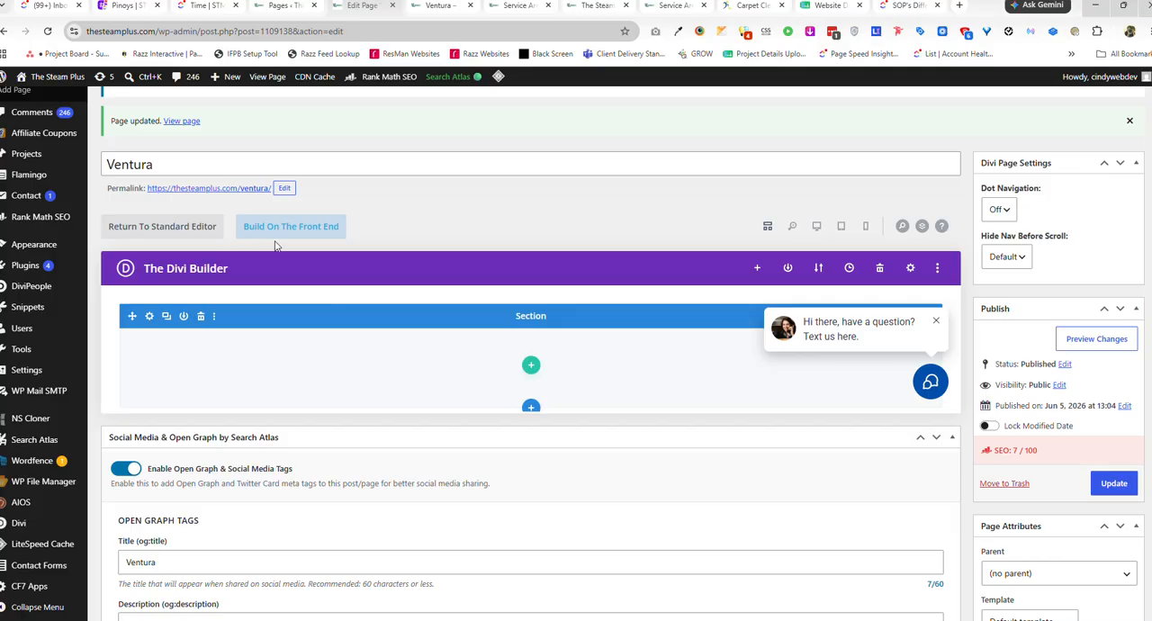
click(1113, 484)
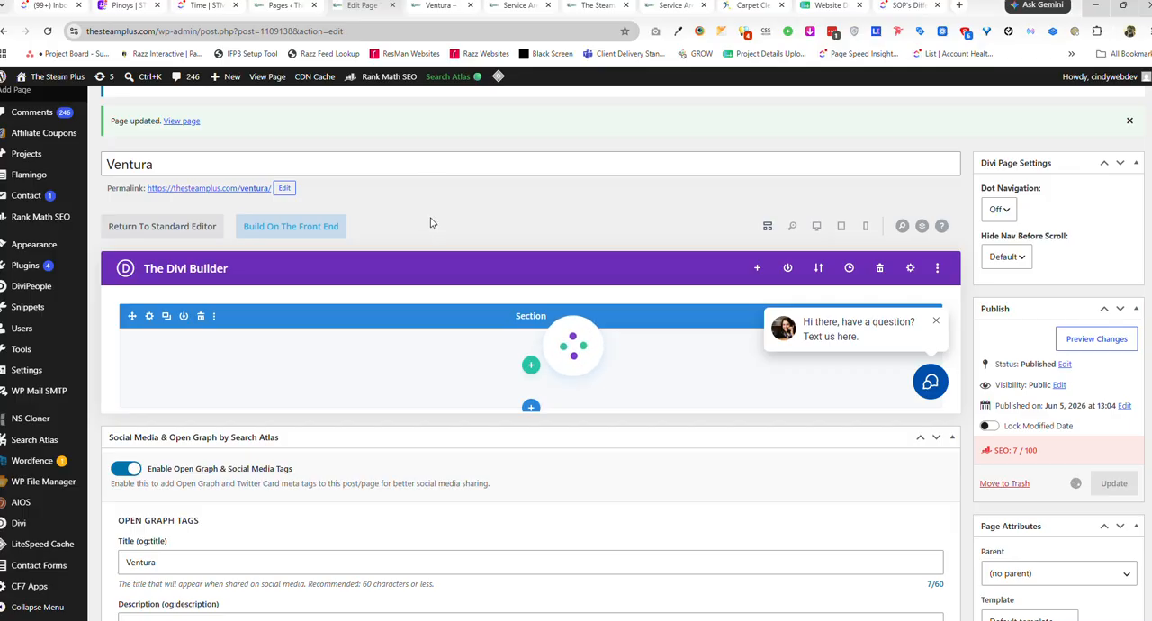
Reload the published Ventura page to check it, and return to its WordPress editor.
click(440, 6)
click(49, 31)
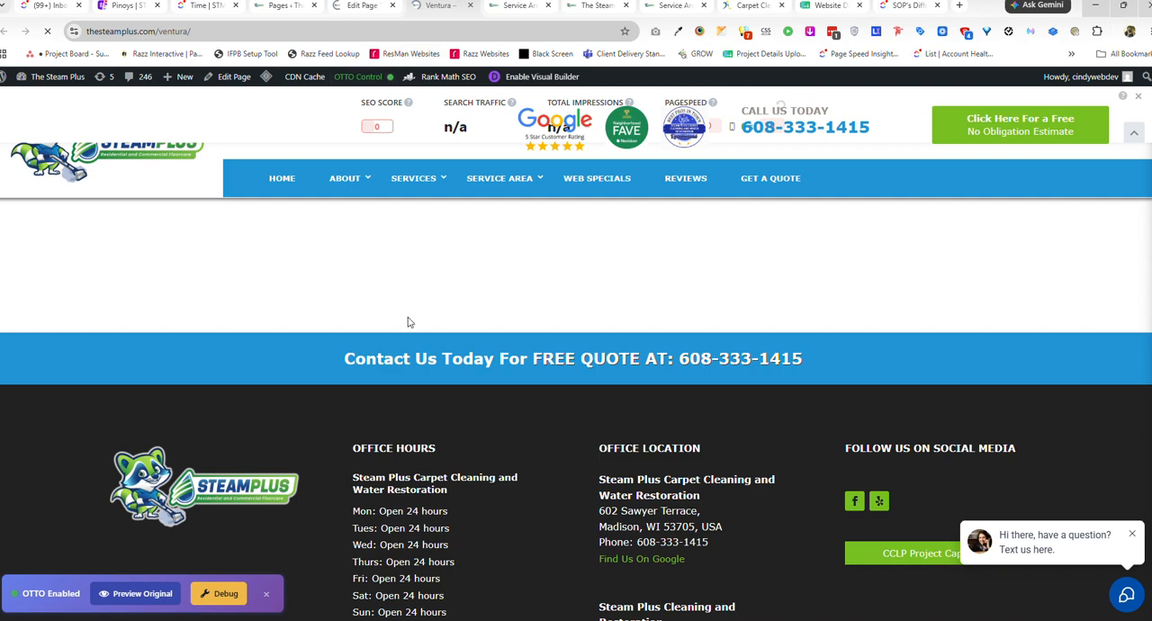
click(358, 7)
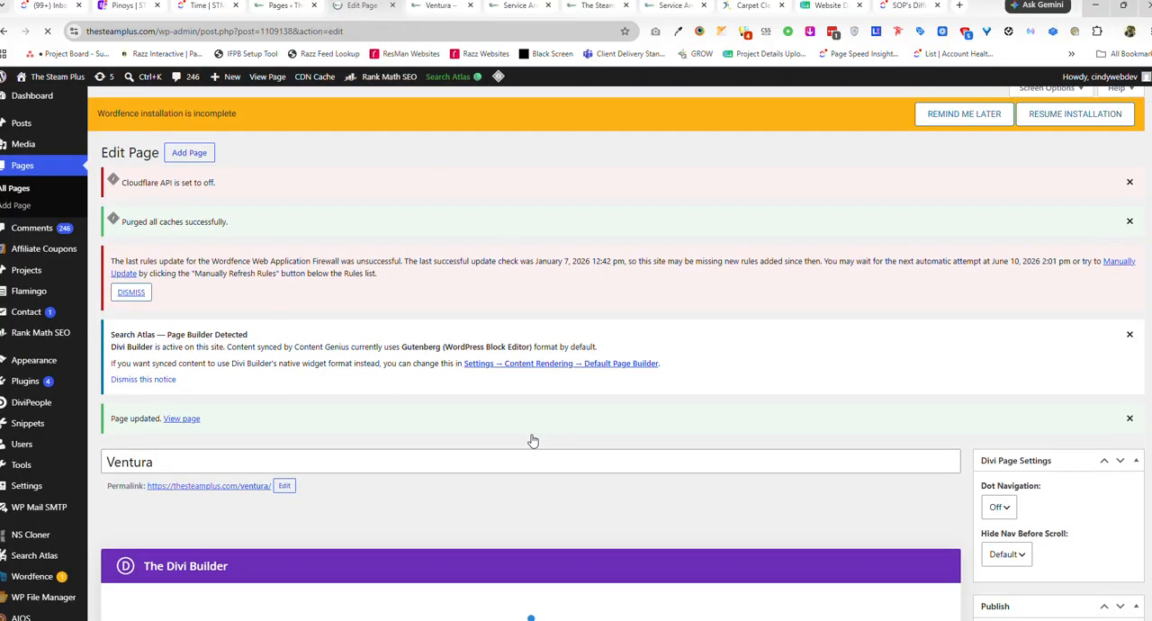
Start the Ventura layout from scratch again and open the page for building on the front end.
scroll(540, 430, down, 2)
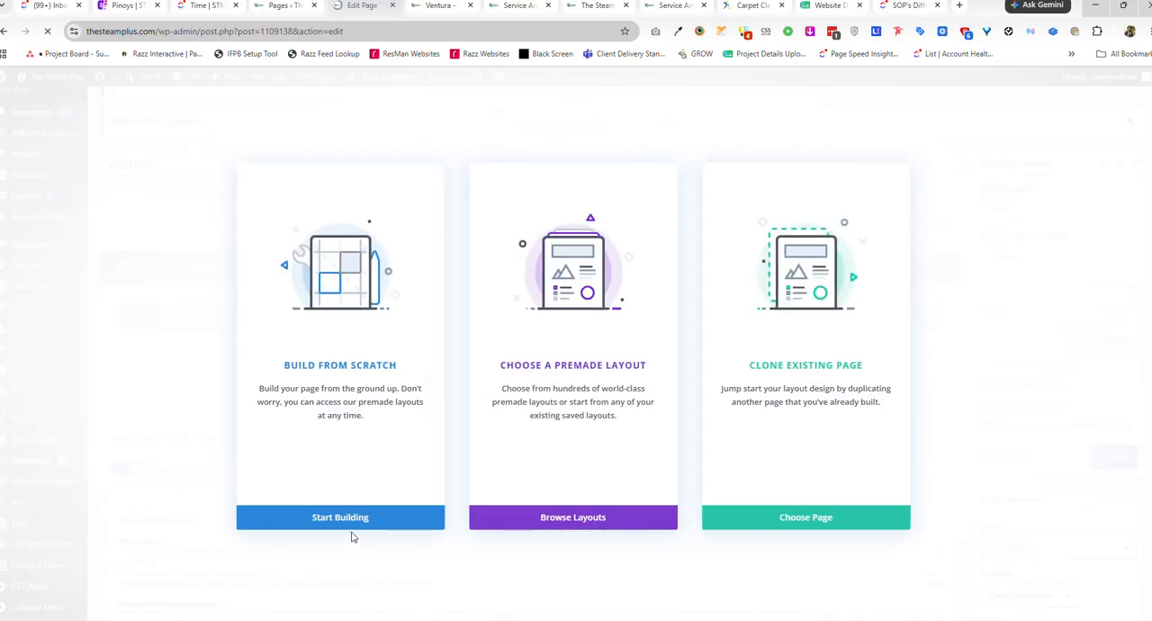
click(354, 519)
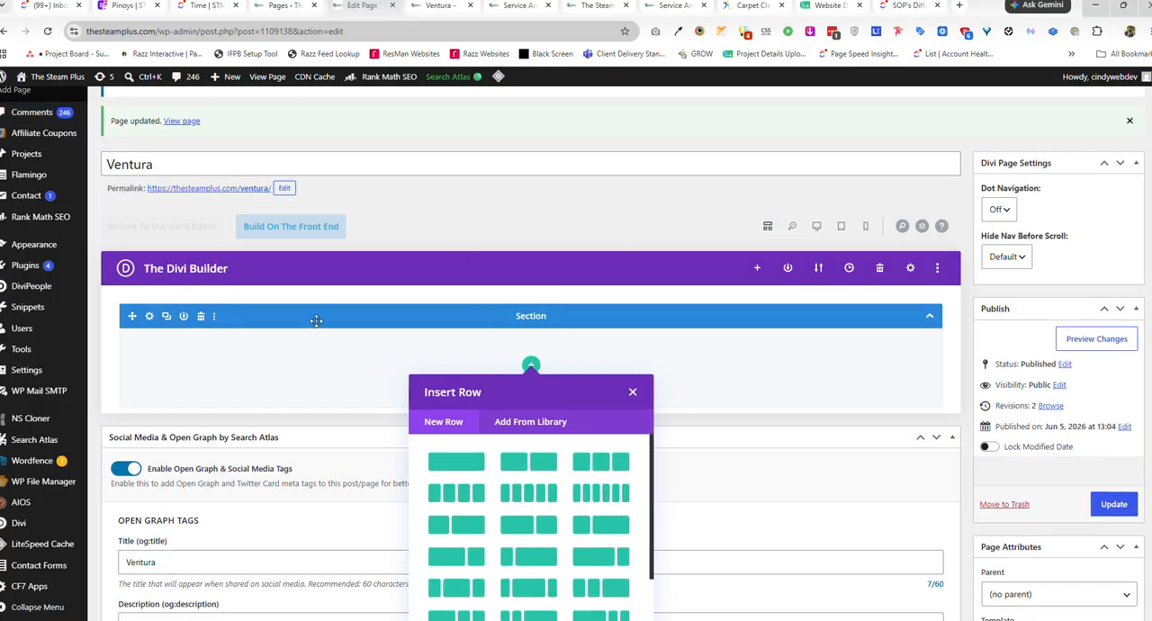
click(291, 228)
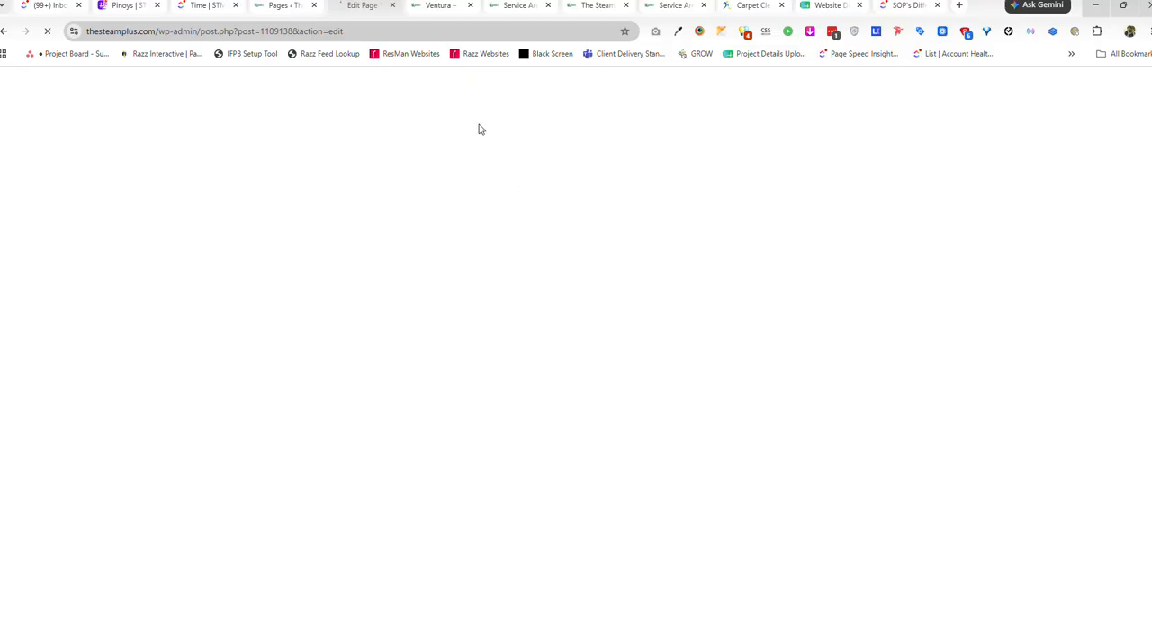
Look through the Madison page in the Visual Builder and copy its entire main section.
click(681, 7)
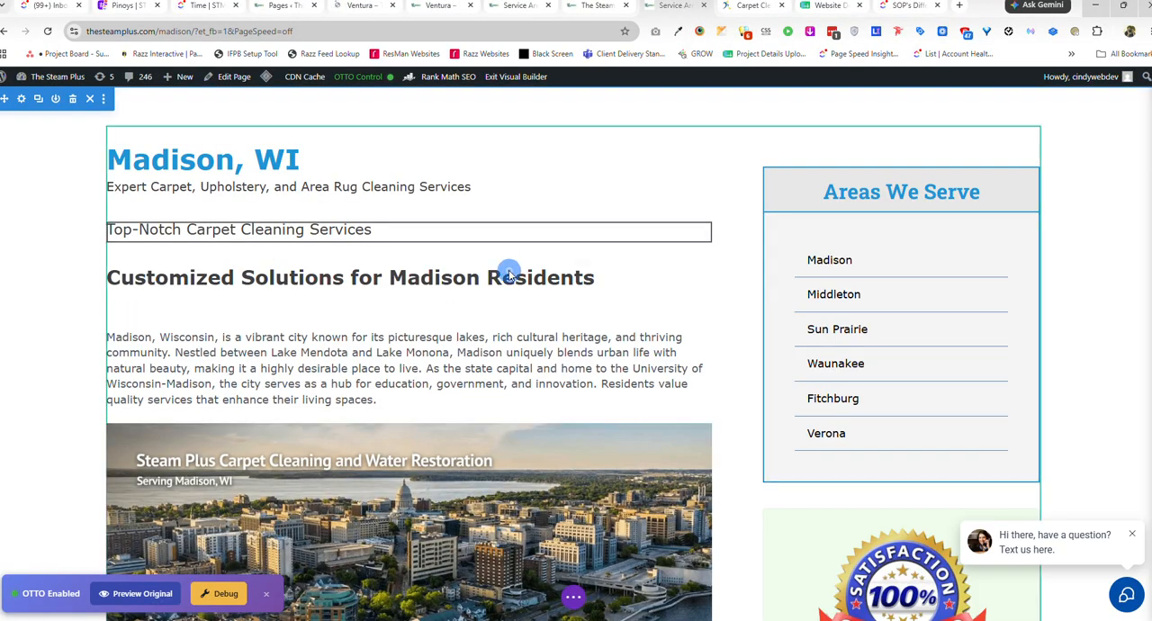
scroll(630, 378, down, 6)
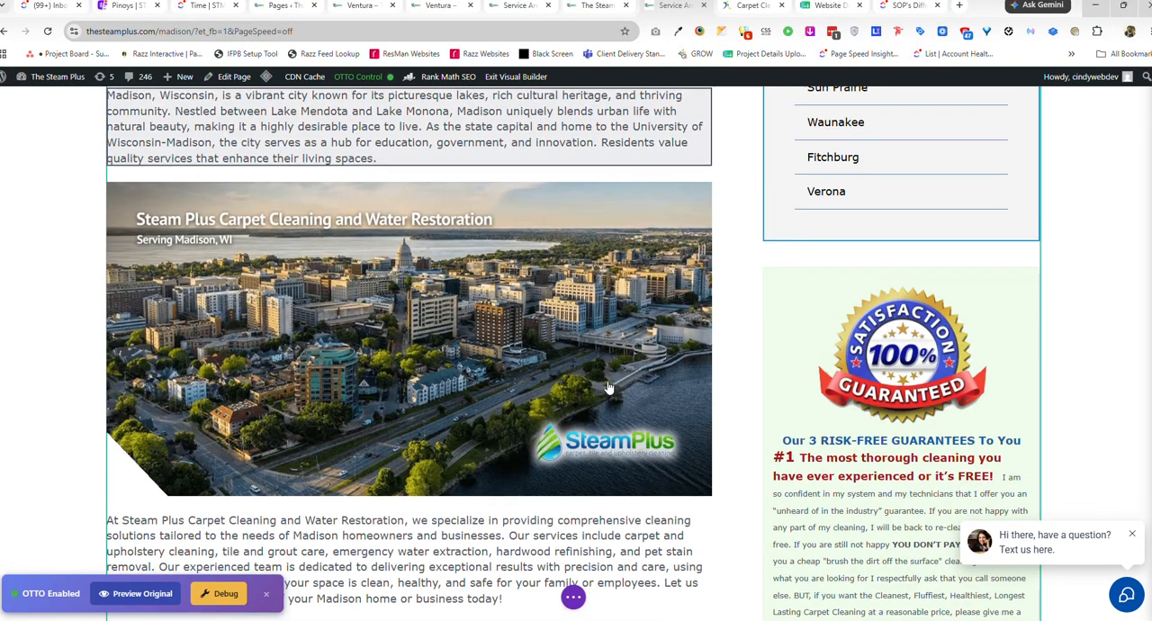
scroll(619, 383, down, 15)
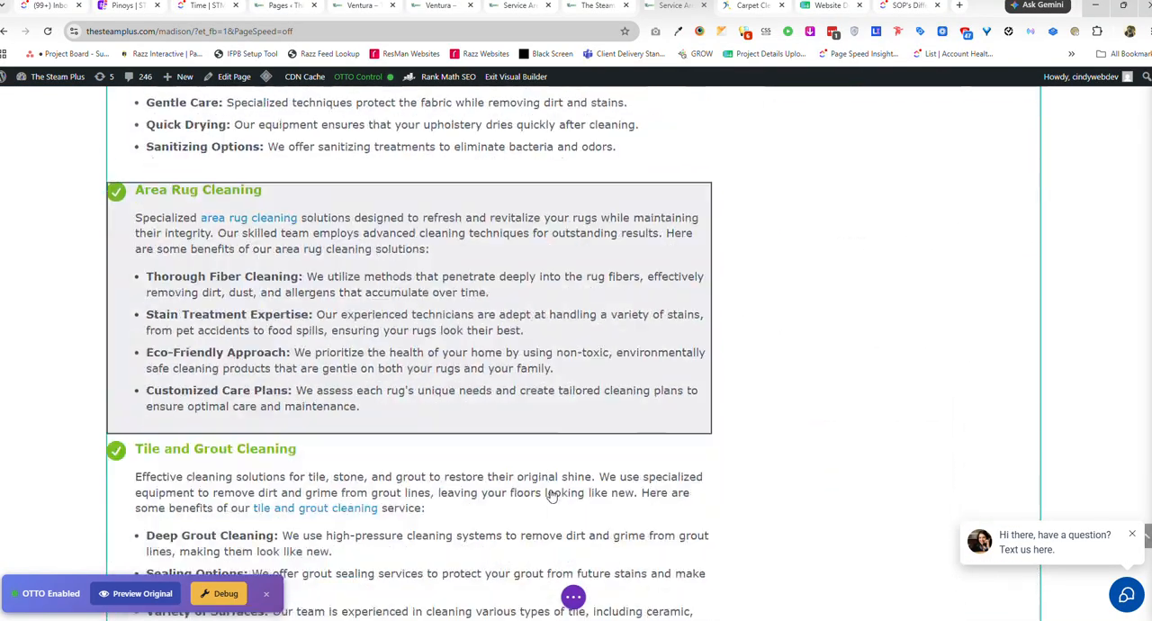
scroll(583, 455, down, 16)
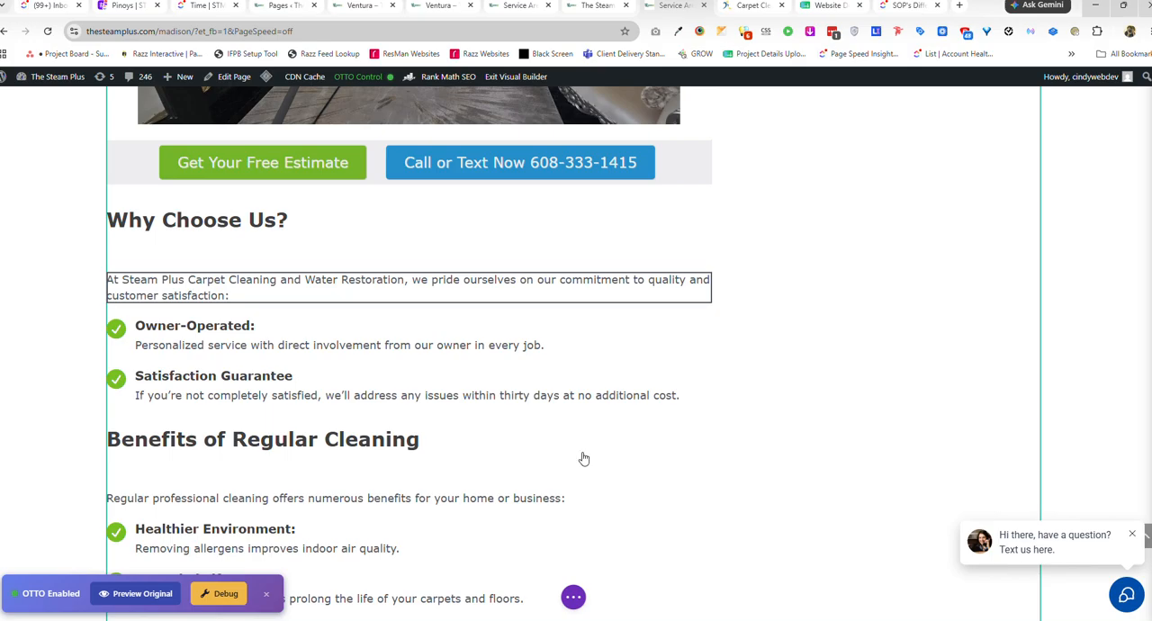
scroll(581, 459, down, 7)
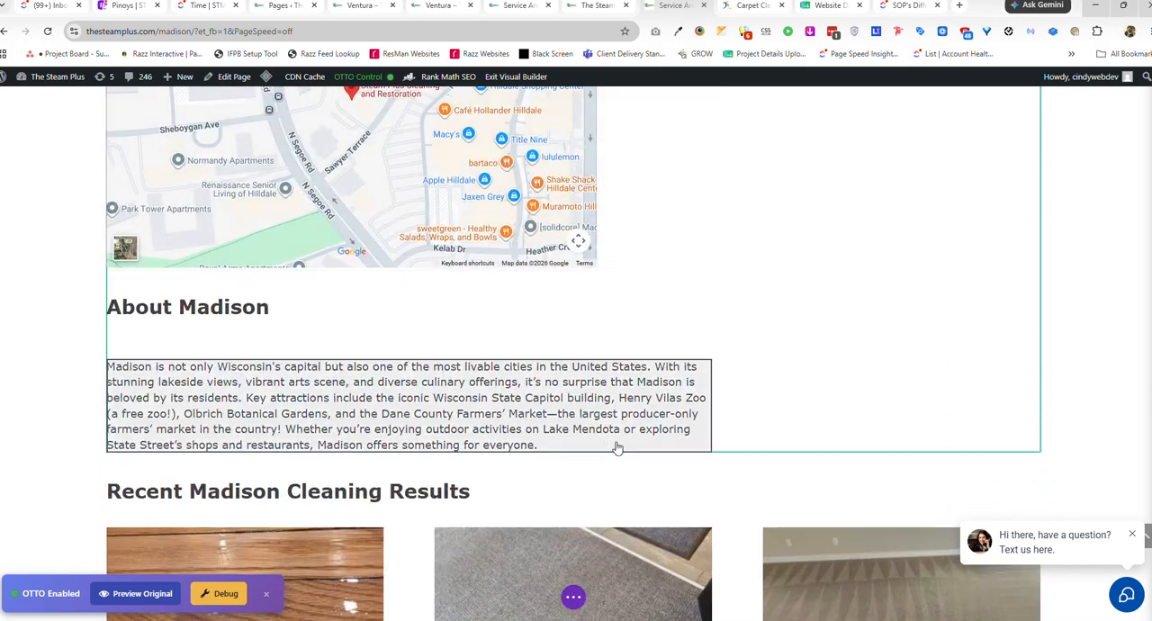
scroll(614, 444, up, 3)
scroll(696, 450, up, 20)
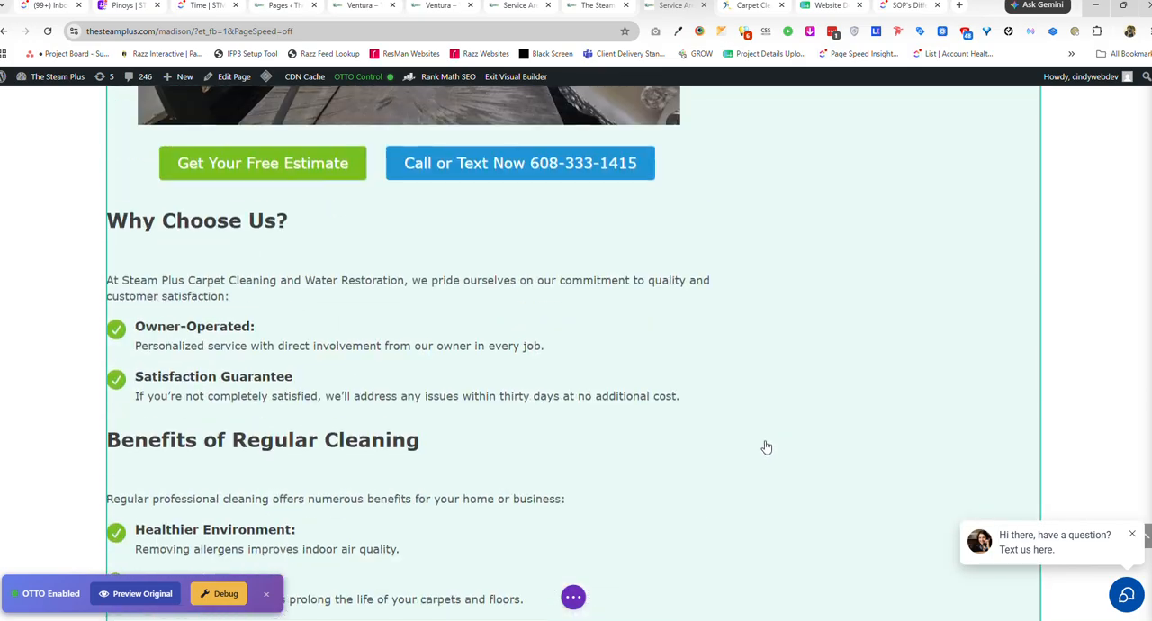
scroll(765, 448, up, 20)
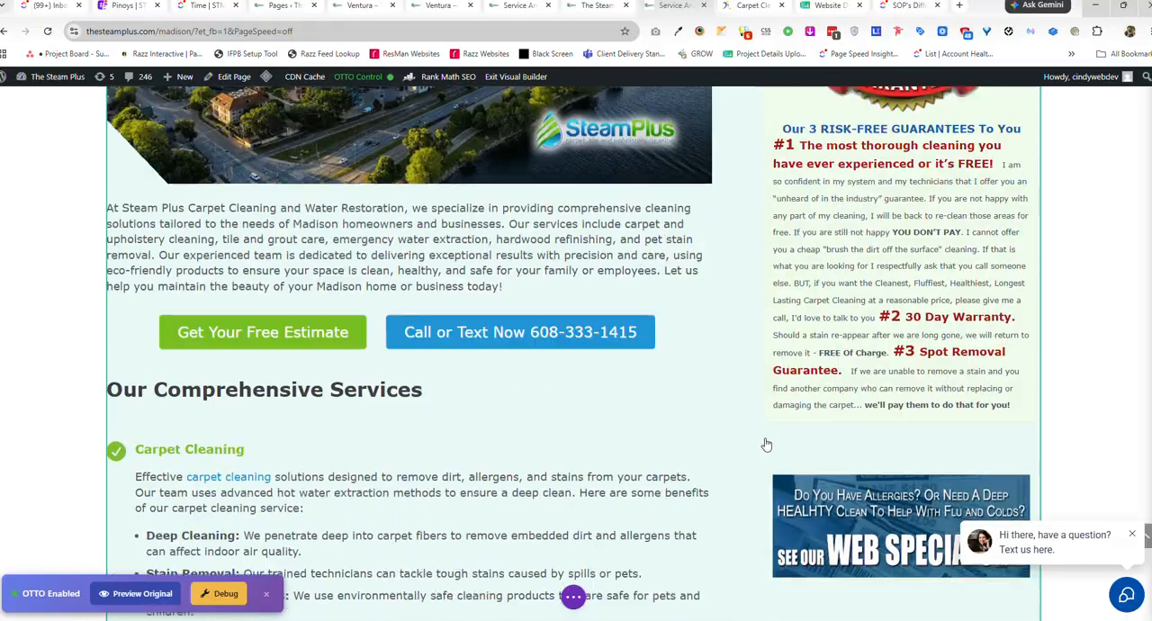
scroll(56, 237, down, 1)
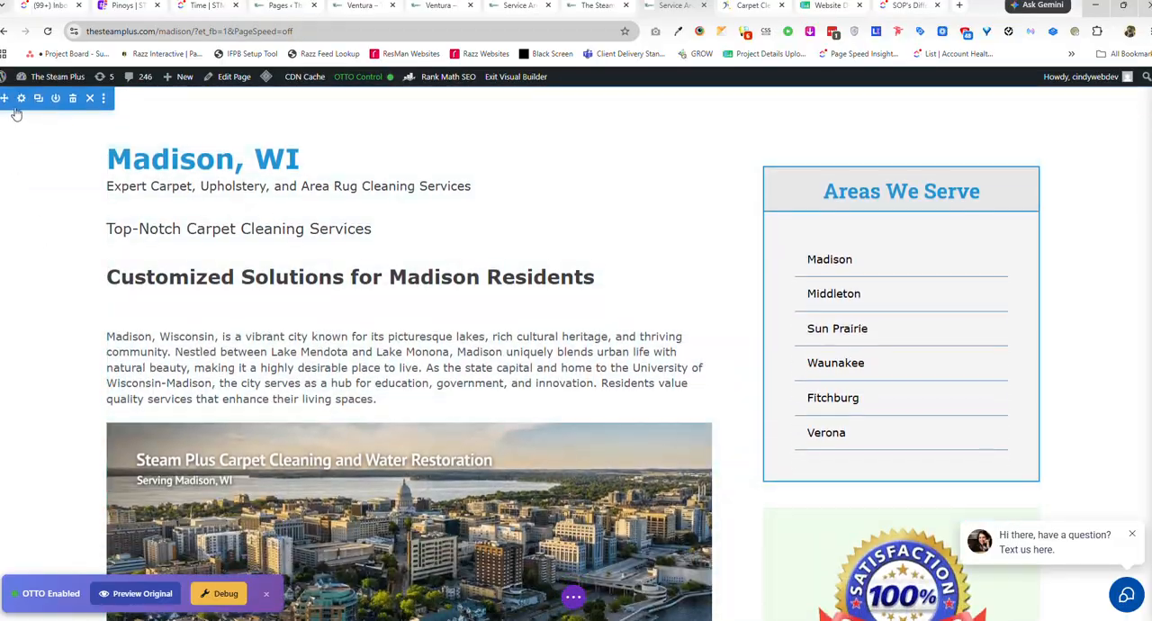
right_click(21, 103)
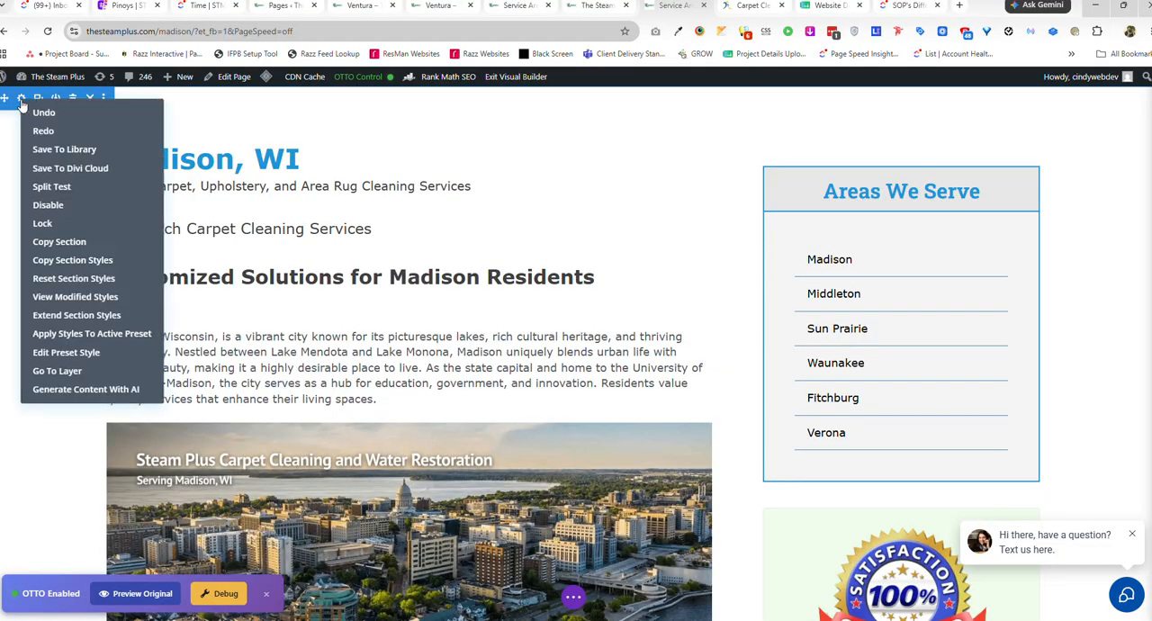
click(67, 242)
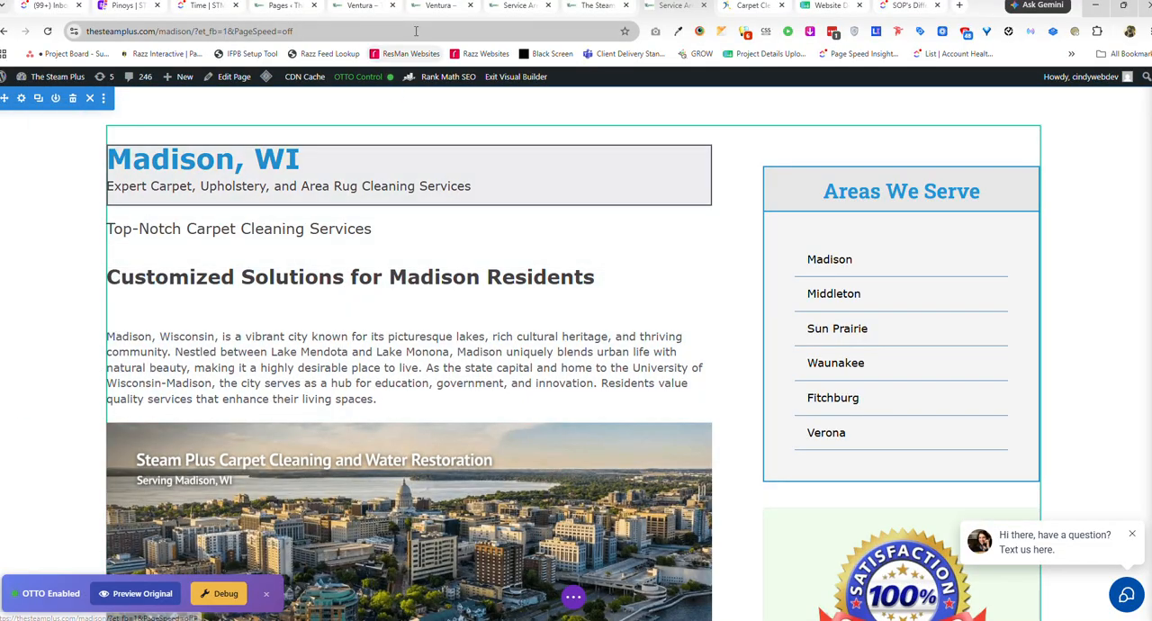
Begin the Ventura page from scratch in the Visual Builder and dismiss the row insertion dialog.
click(436, 7)
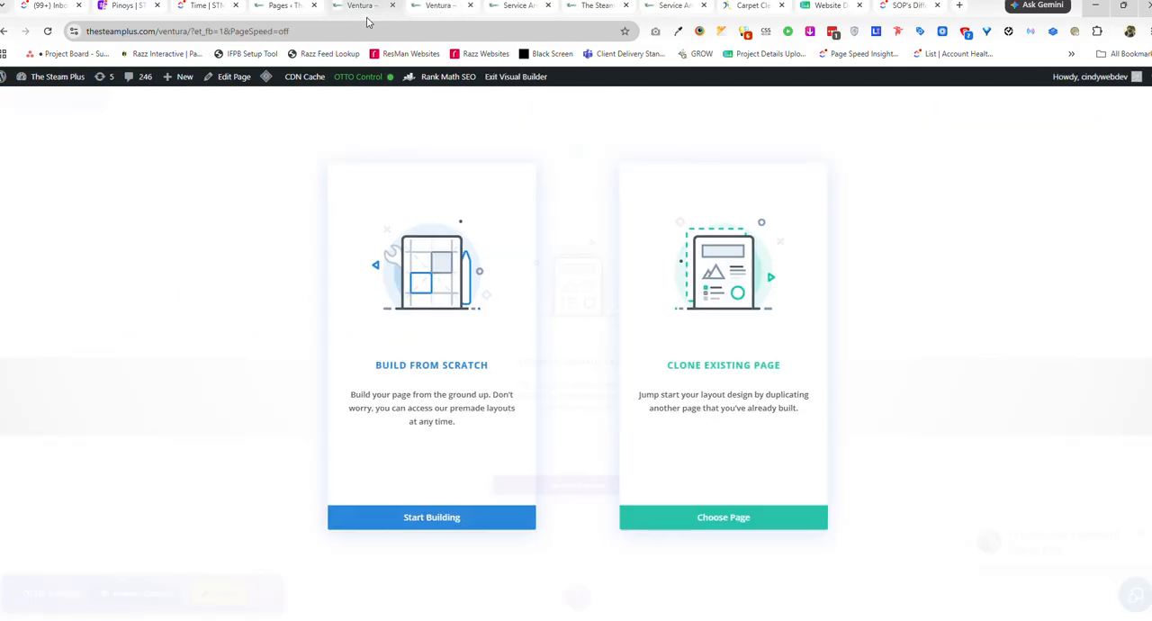
click(382, 519)
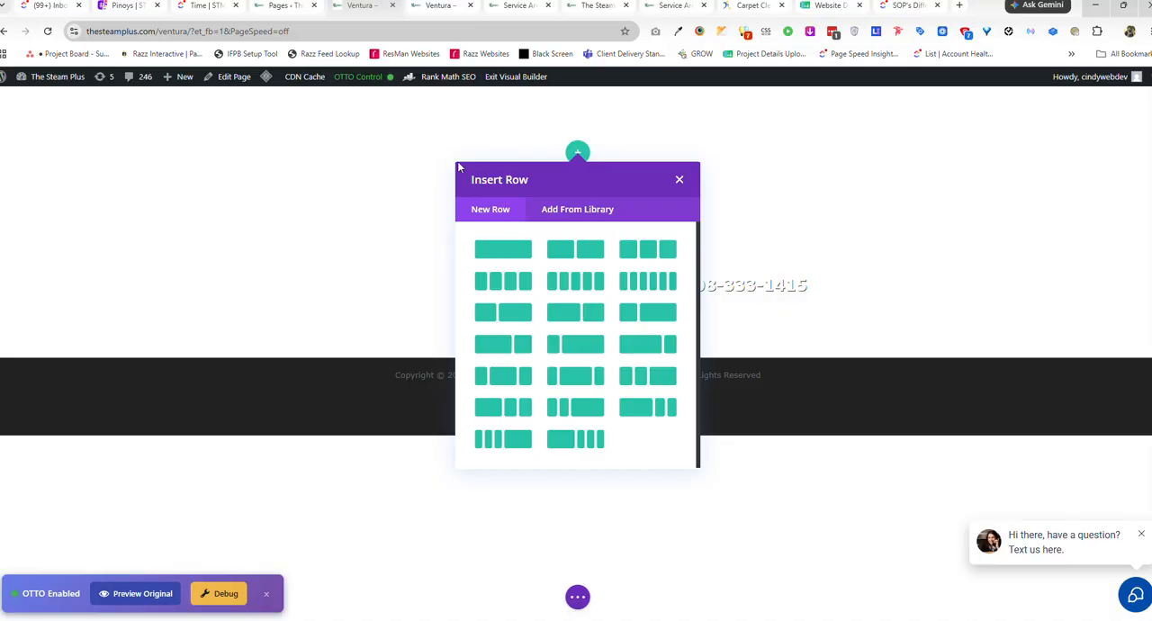
click(688, 184)
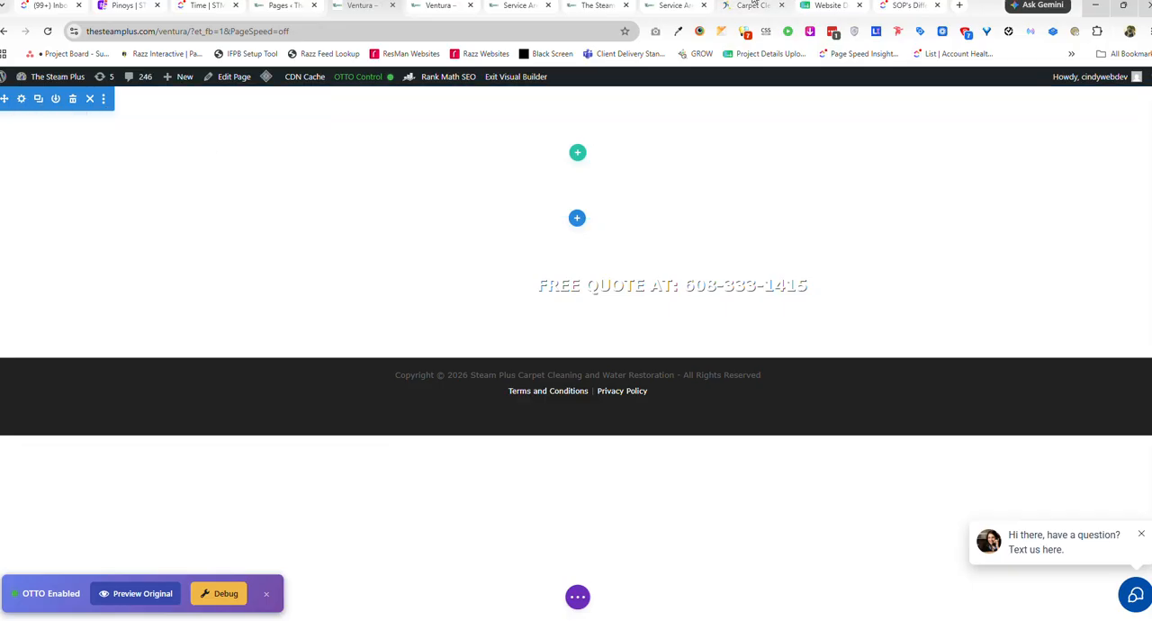
Copy the Madison page's main section again and paste it into the Ventura page at its empty section.
click(682, 4)
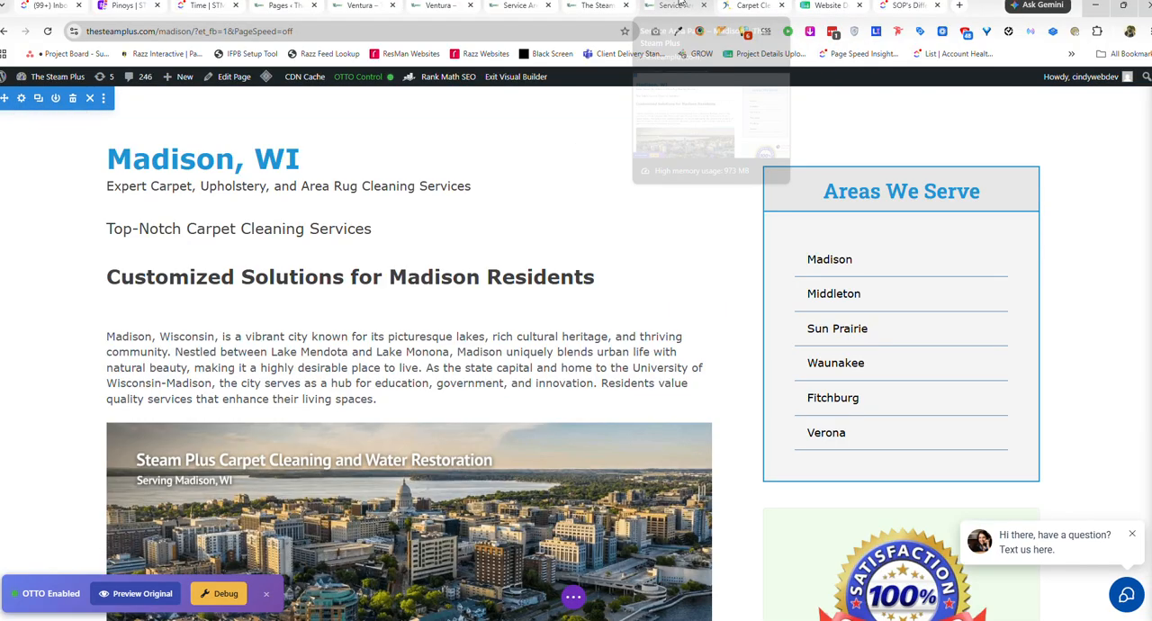
right_click(24, 105)
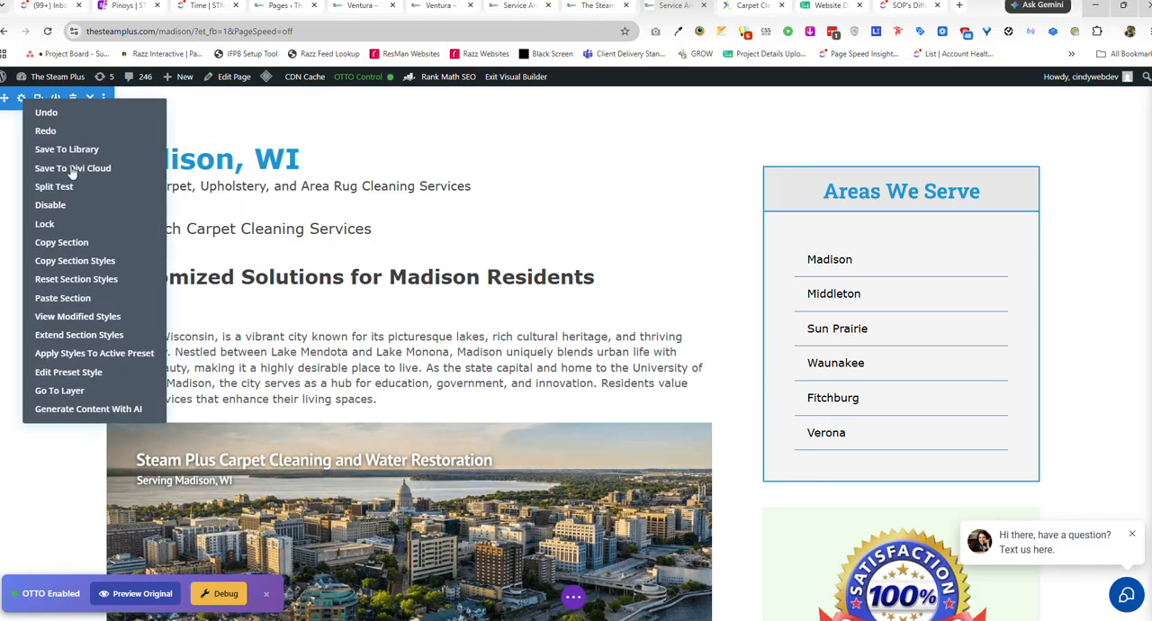
click(358, 7)
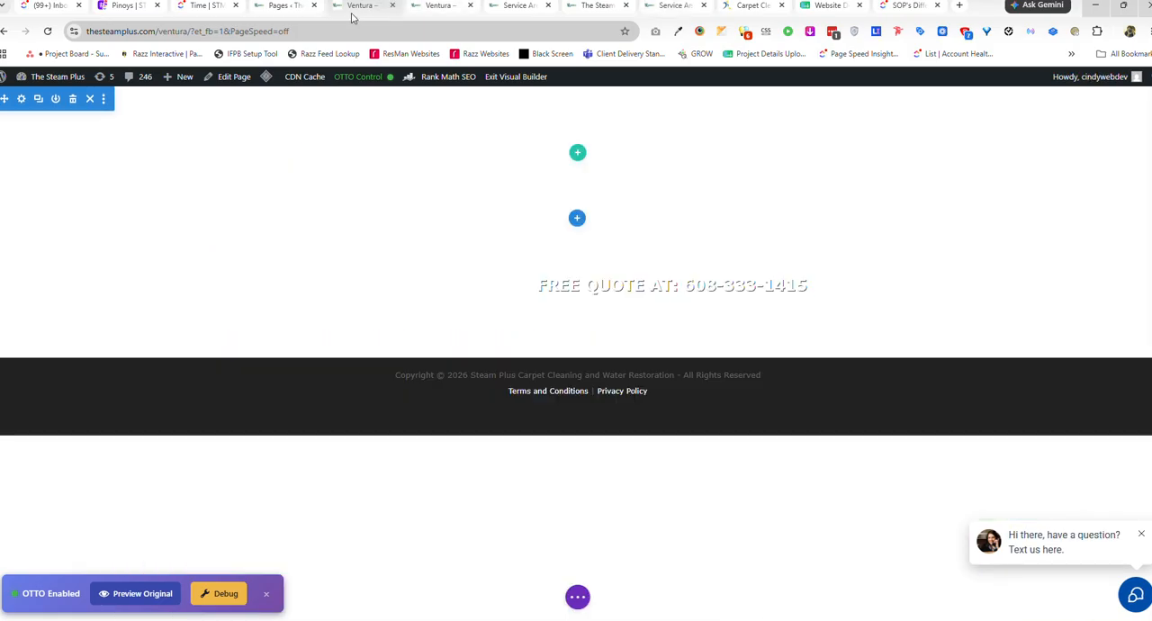
right_click(19, 107)
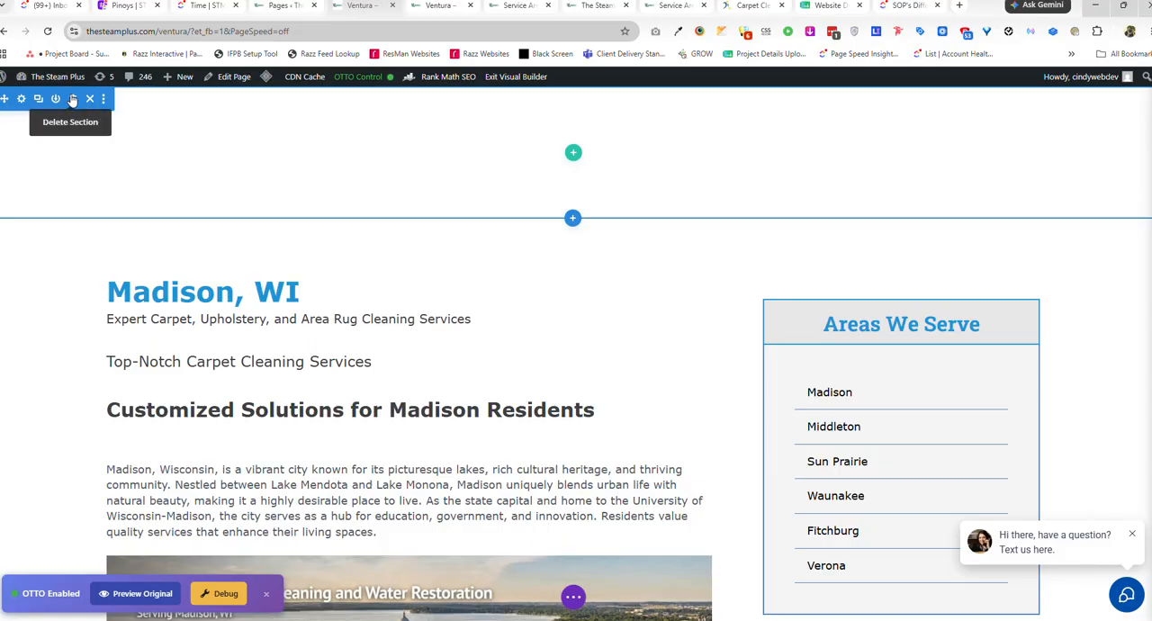
Delete the empty section above the pasted Madison content and save the Ventura page.
click(73, 100)
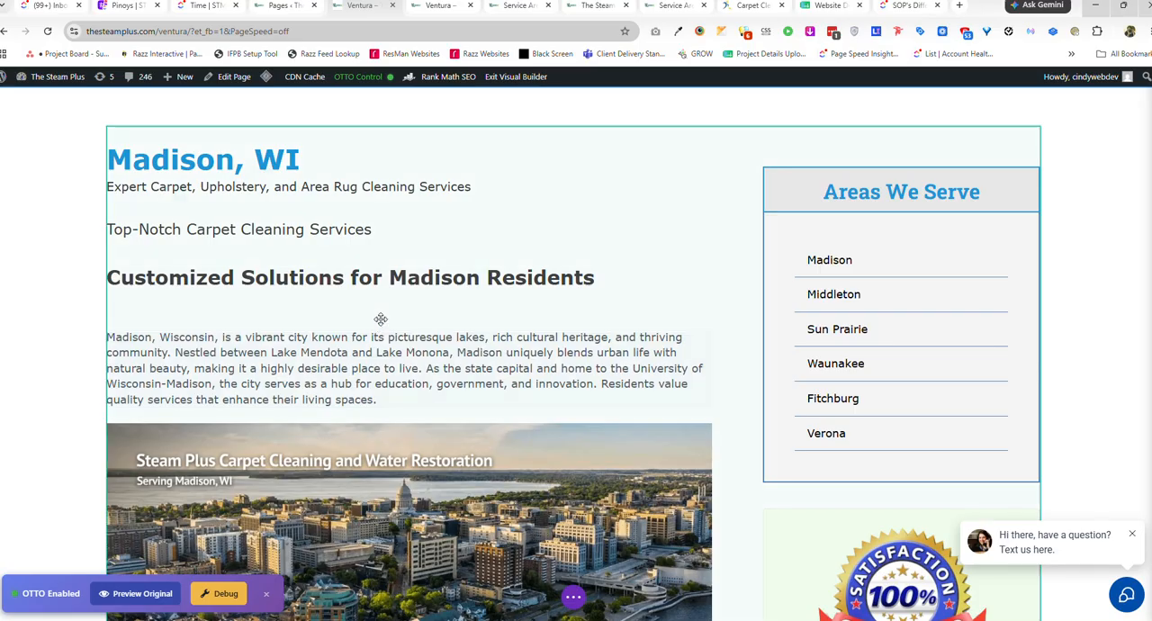
click(575, 598)
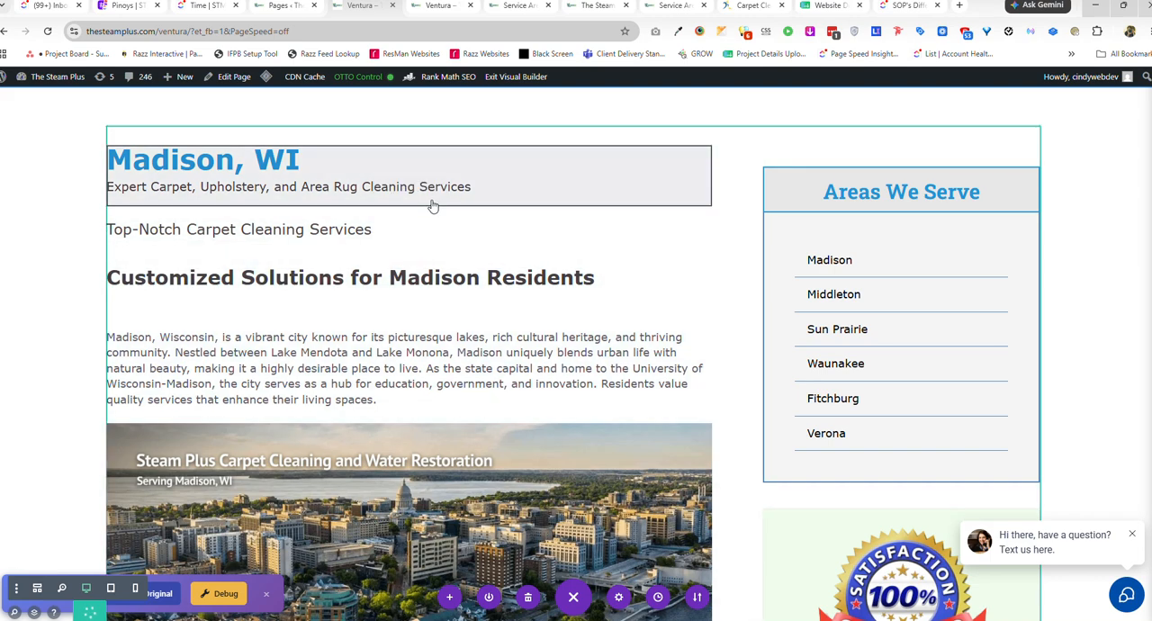
Check the pasted layout on the published Ventura page and return to its Visual Builder.
click(441, 12)
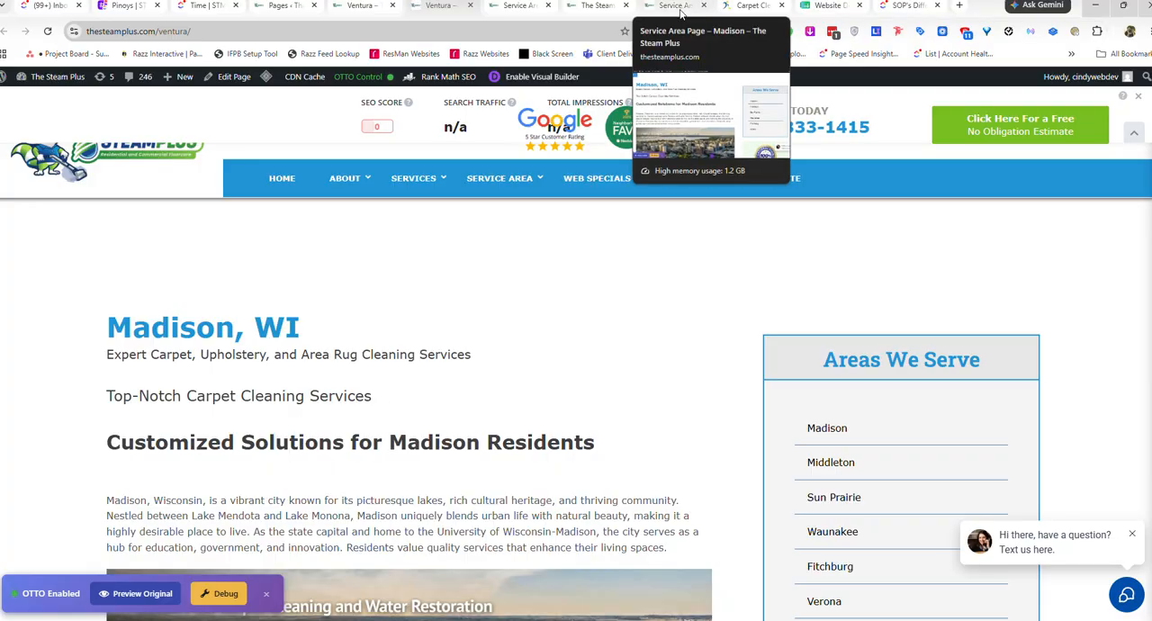
click(542, 76)
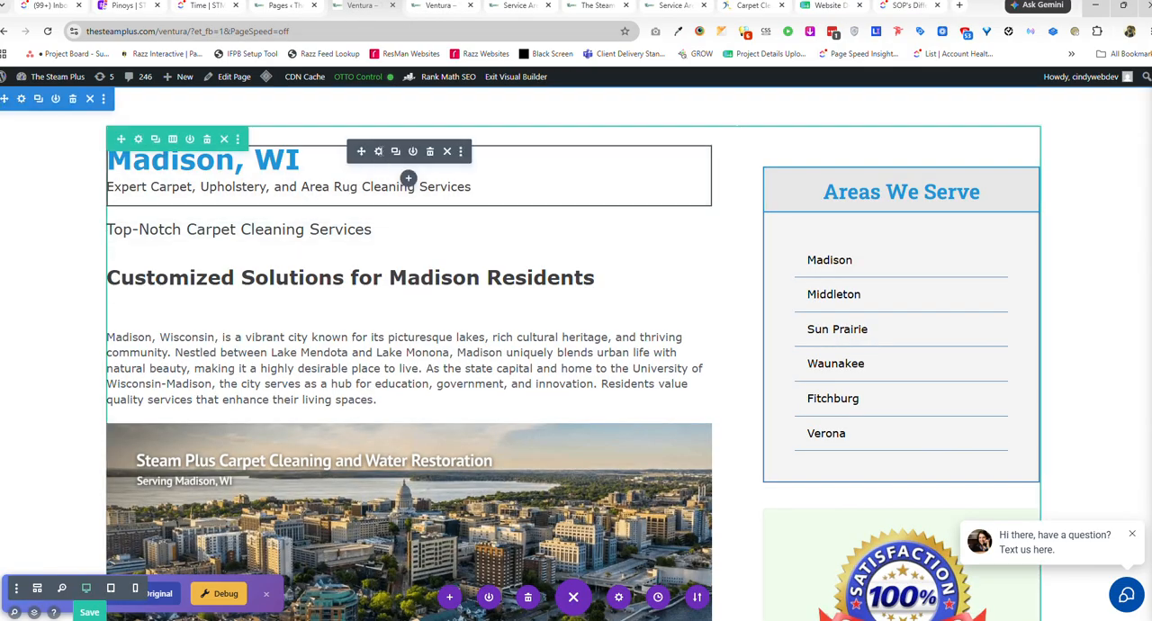
Inspect the "Madison, WI" heading module's text and HTML source, including the title and subhead spans, and close its settings.
click(377, 155)
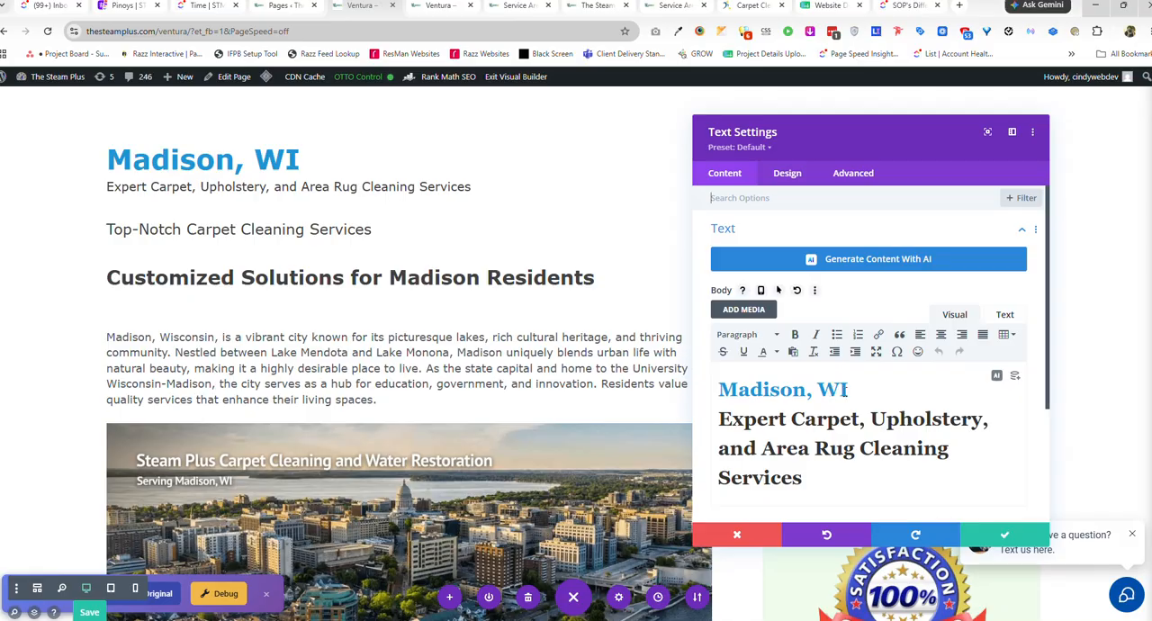
drag(847, 389, 719, 390)
click(815, 448)
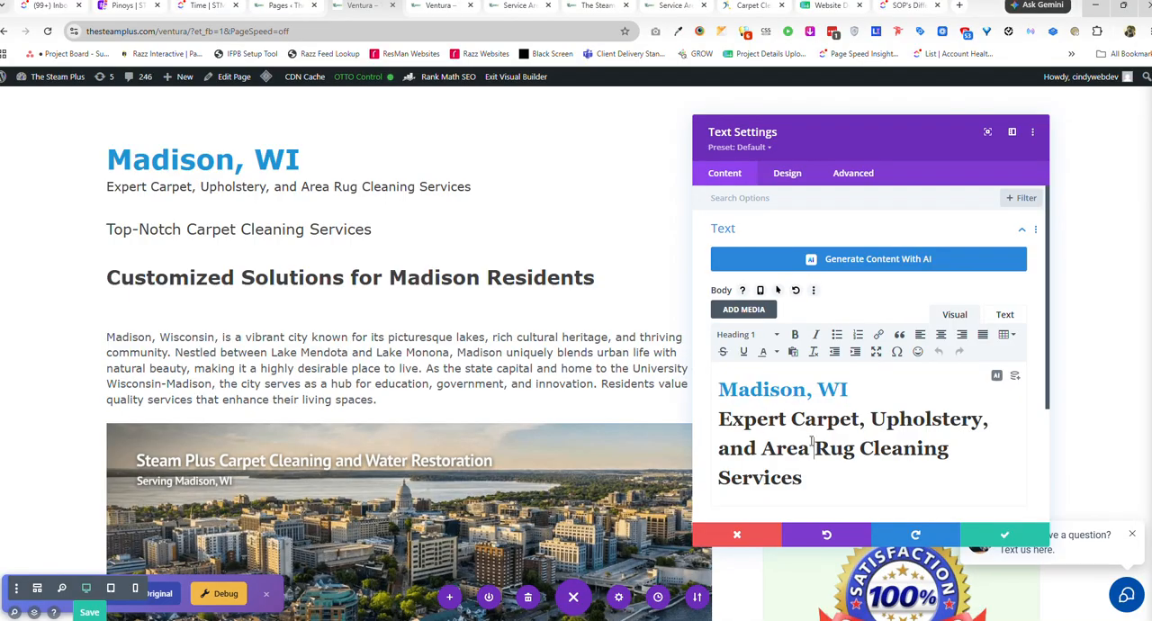
click(1004, 316)
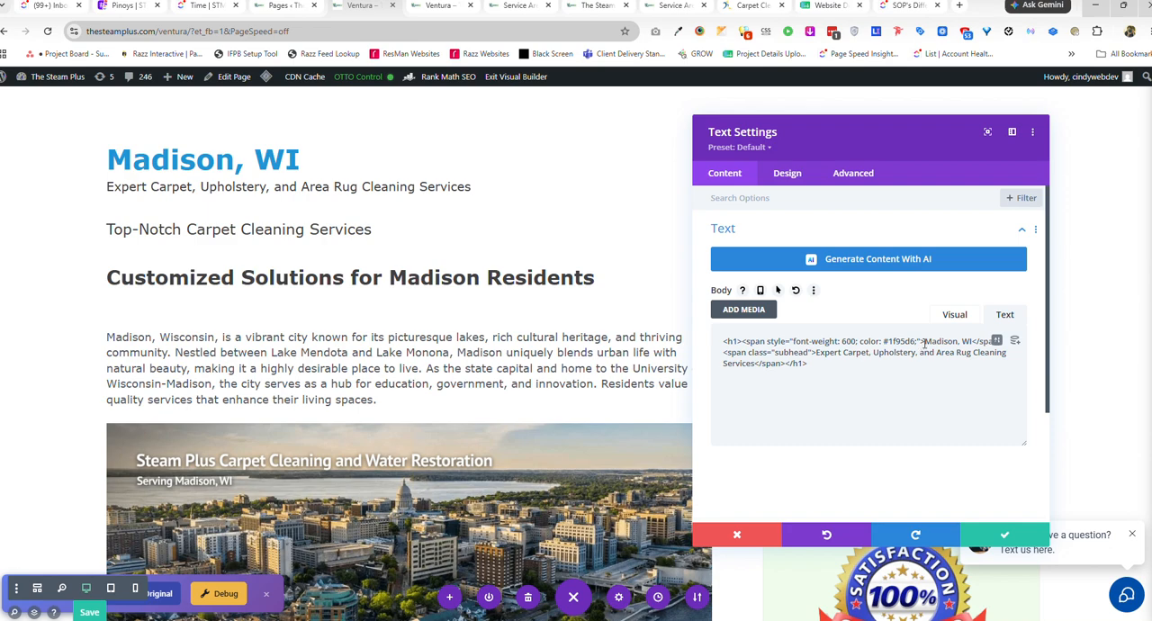
drag(927, 343, 970, 345)
drag(817, 352, 765, 367)
click(1016, 540)
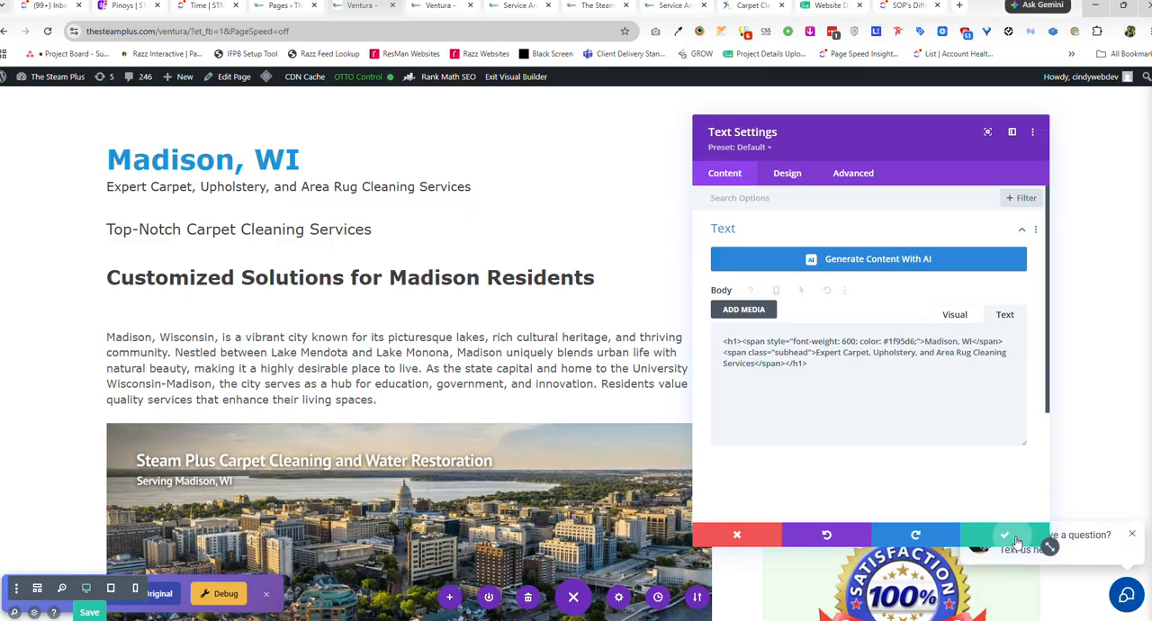
Review the pasted Madison content on the Ventura page, from the city image and service sections through Community Involvement and back to the intro.
scroll(433, 394, down, 5)
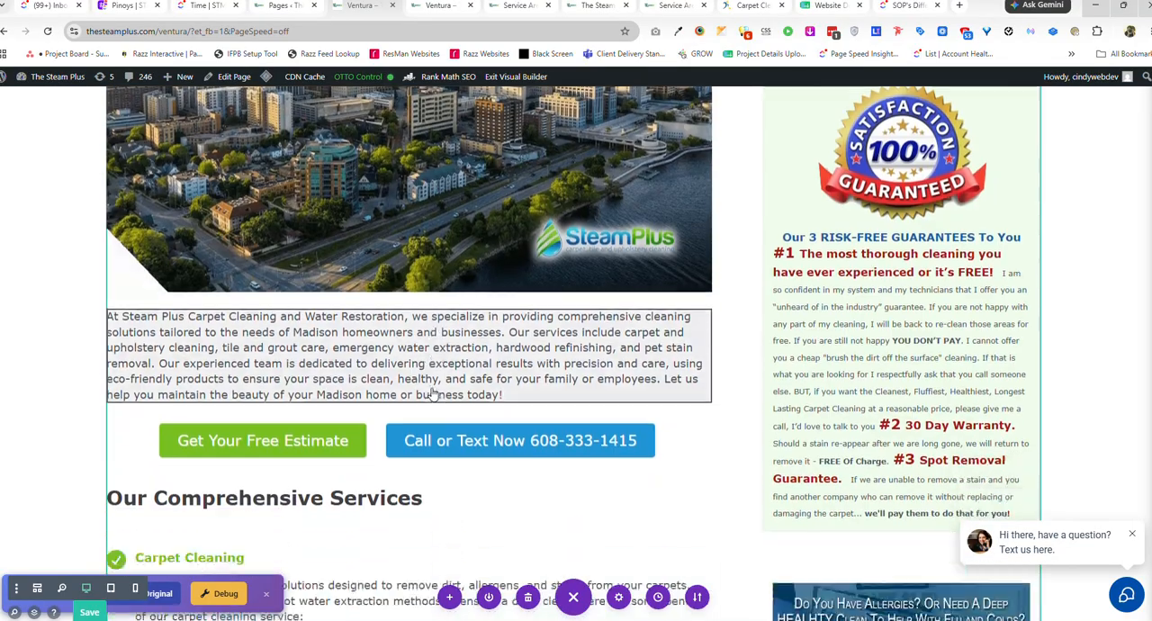
scroll(433, 394, down, 2)
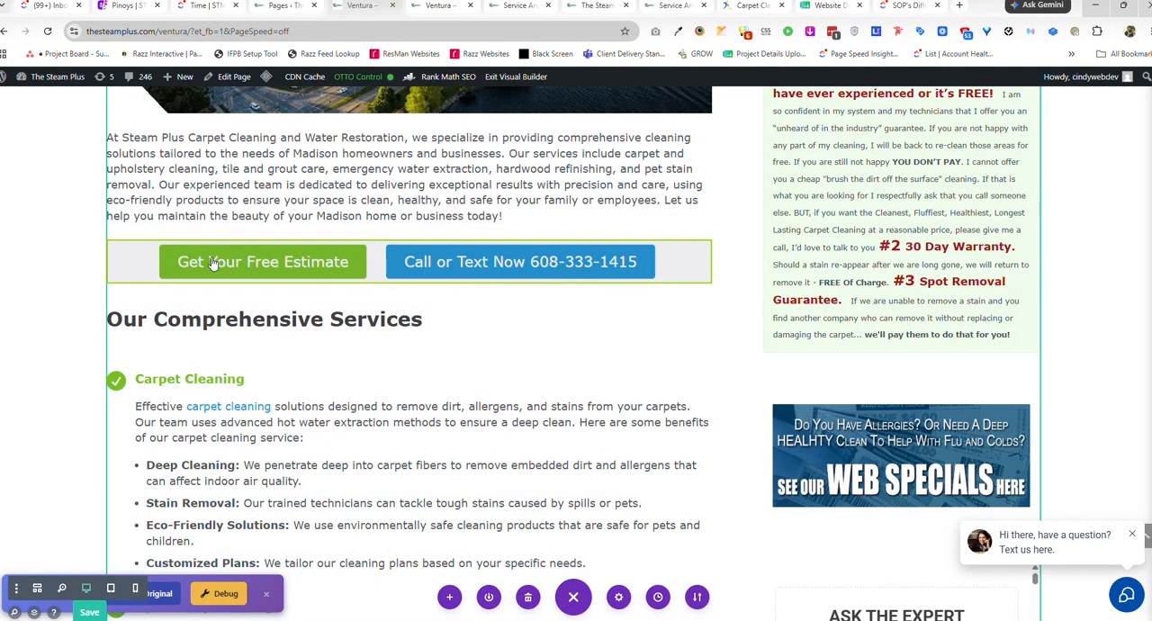
scroll(387, 333, down, 5)
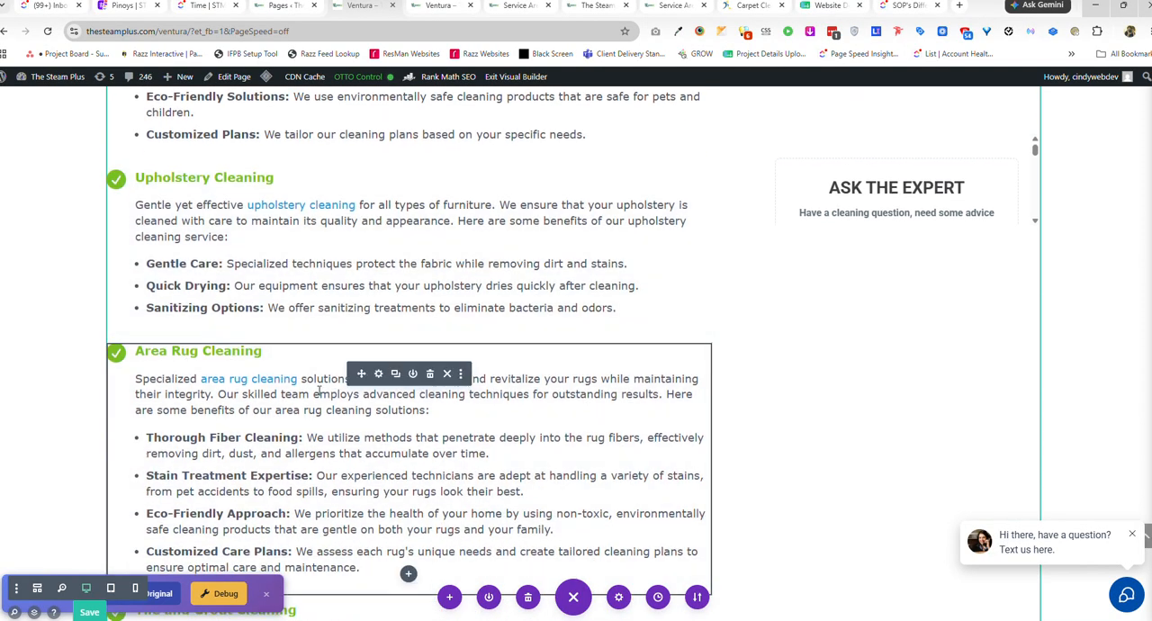
scroll(352, 382, down, 10)
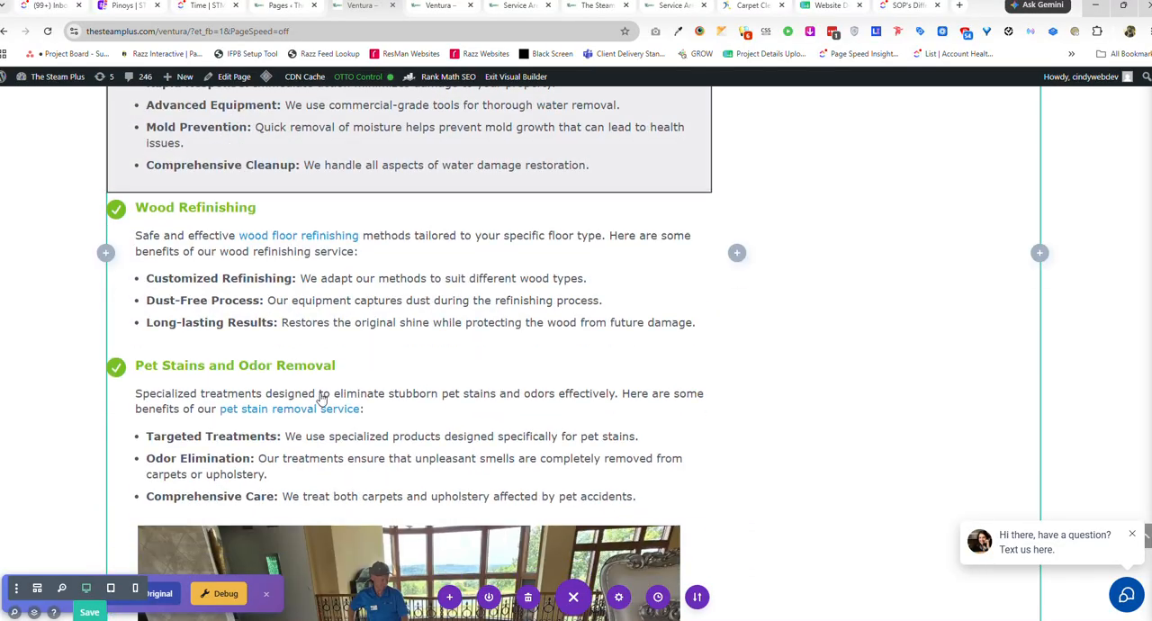
scroll(232, 236, down, 12)
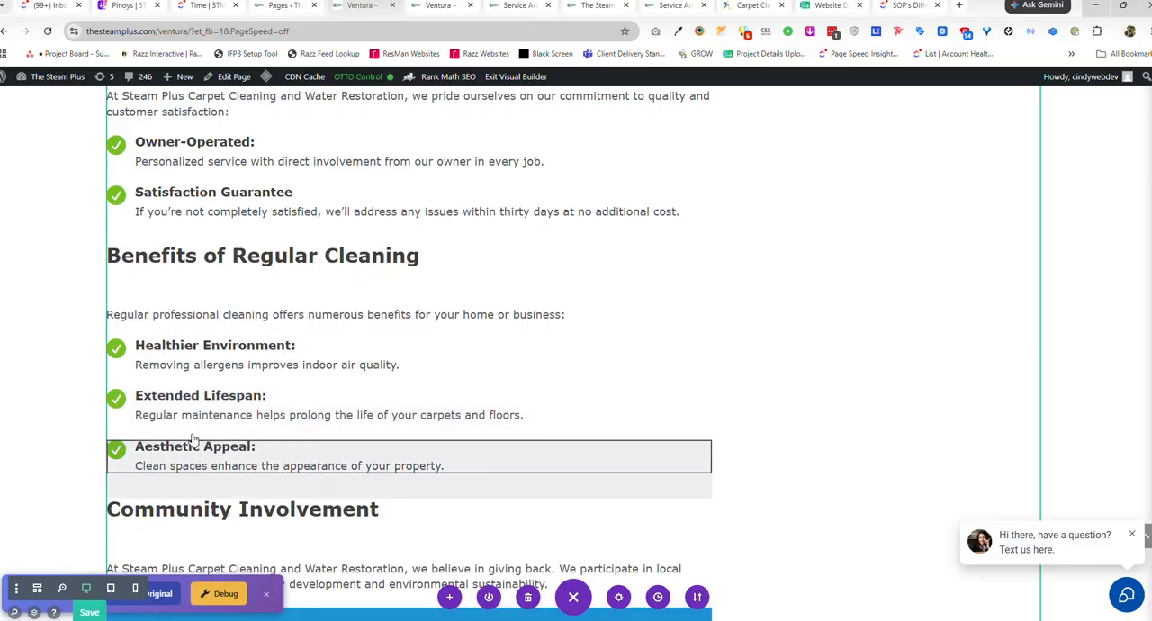
scroll(196, 387, down, 3)
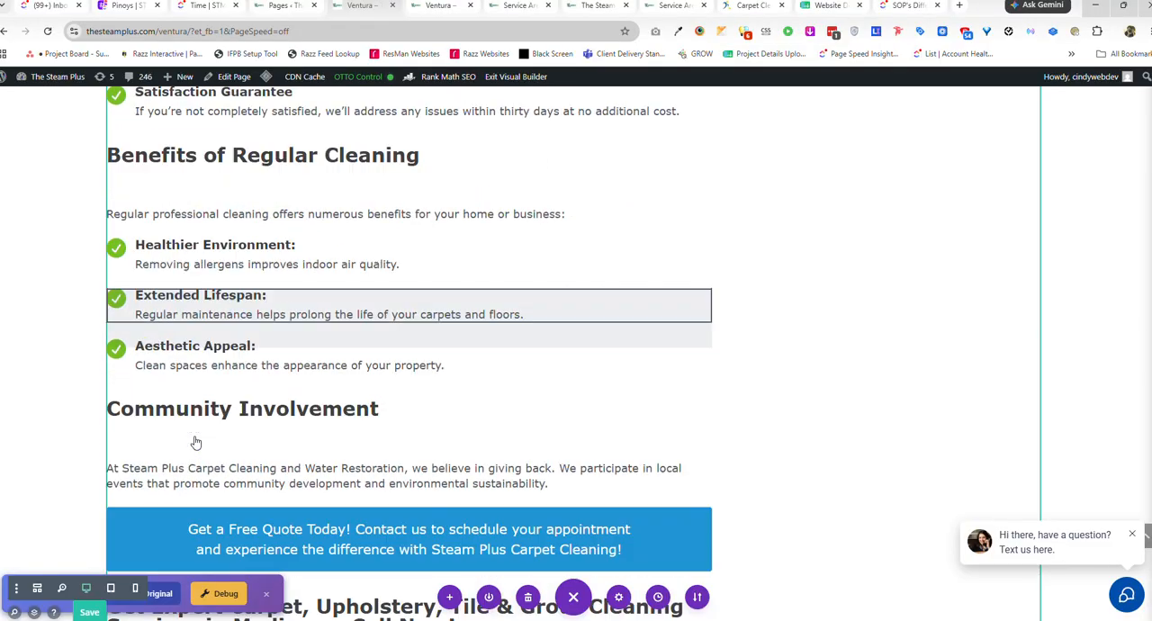
scroll(260, 429, up, 9)
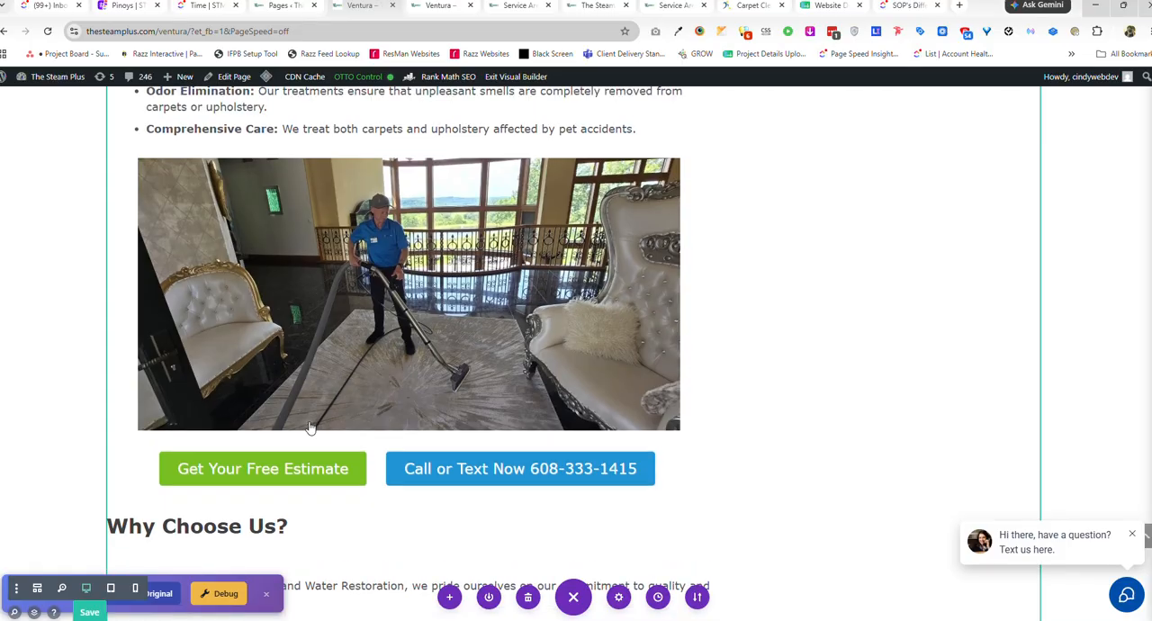
scroll(367, 387, up, 3)
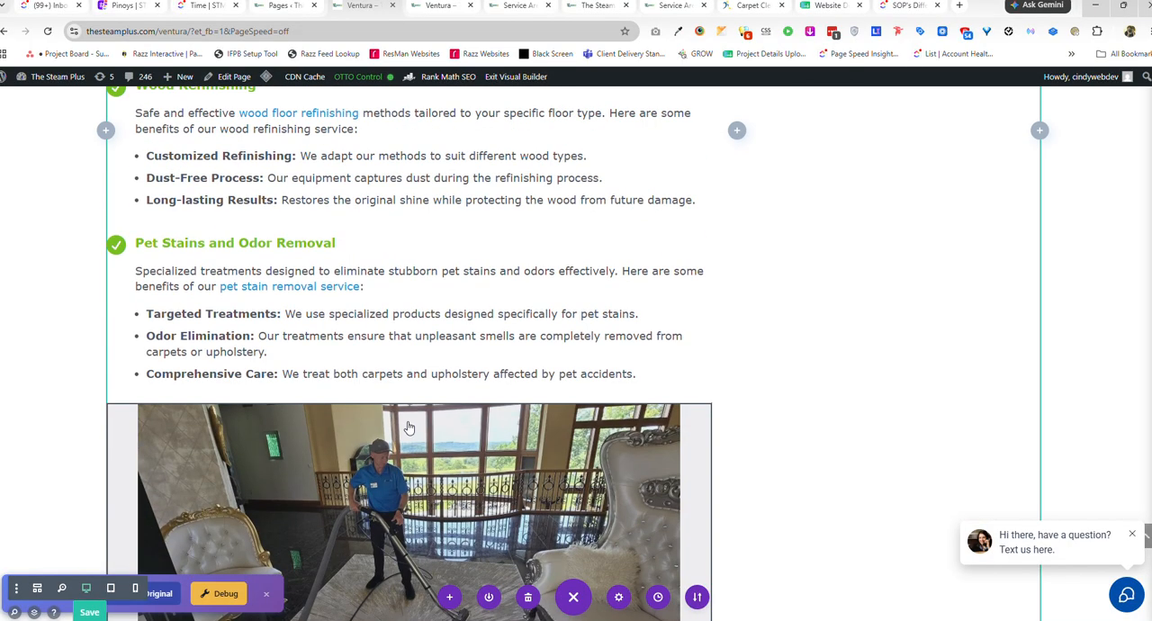
scroll(408, 397, up, 15)
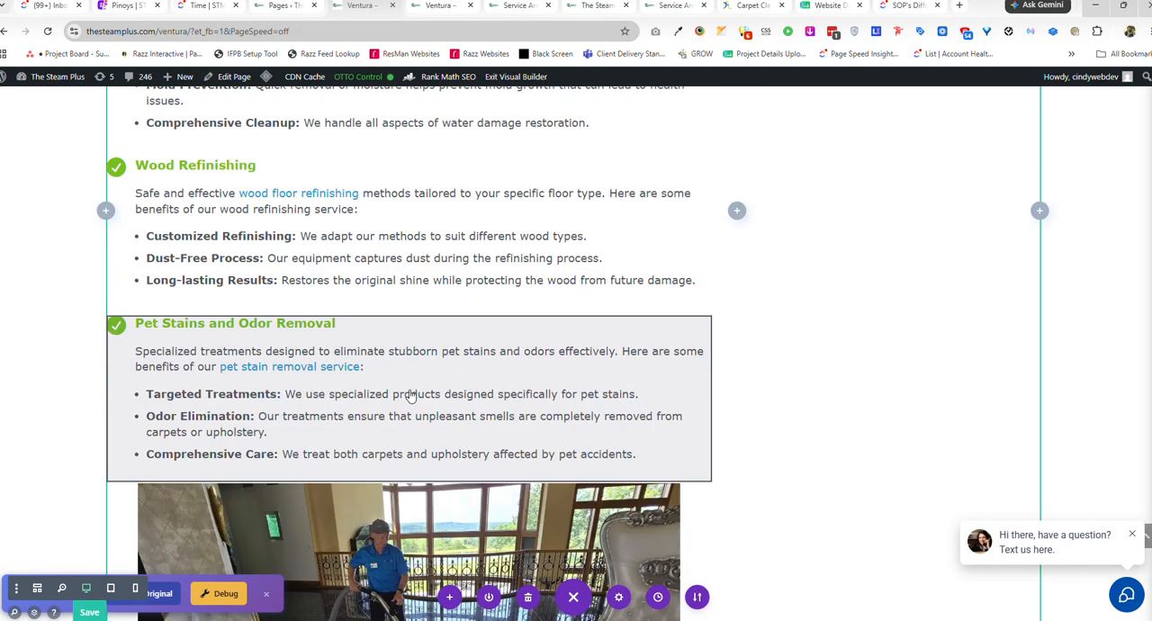
scroll(409, 396, up, 5)
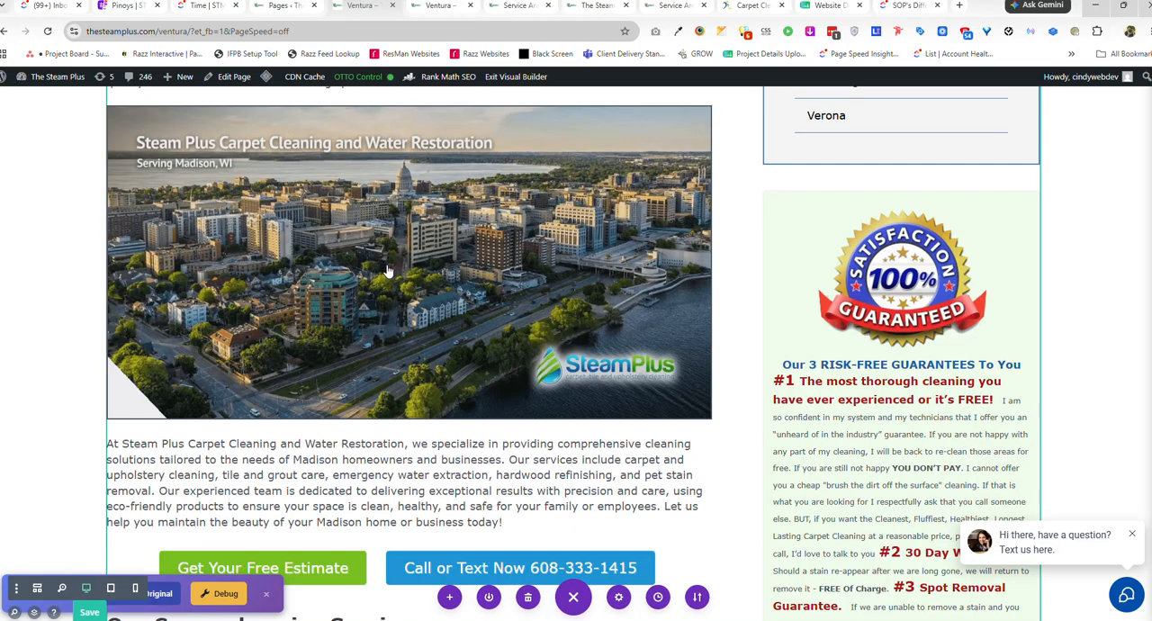
scroll(386, 270, up, 1)
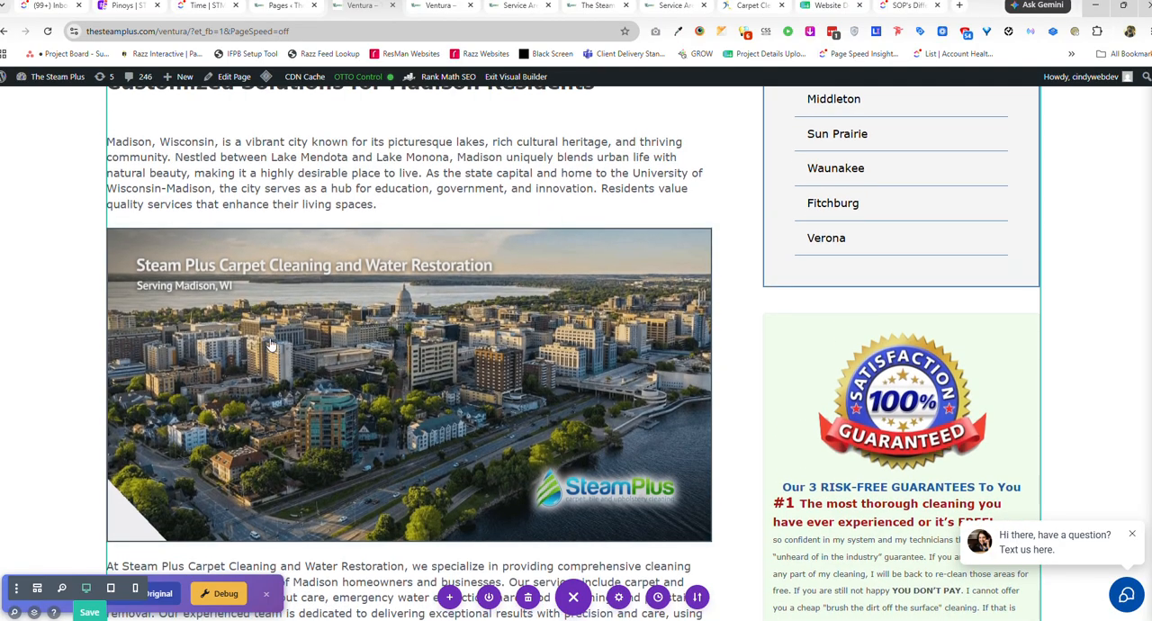
scroll(450, 437, up, 2)
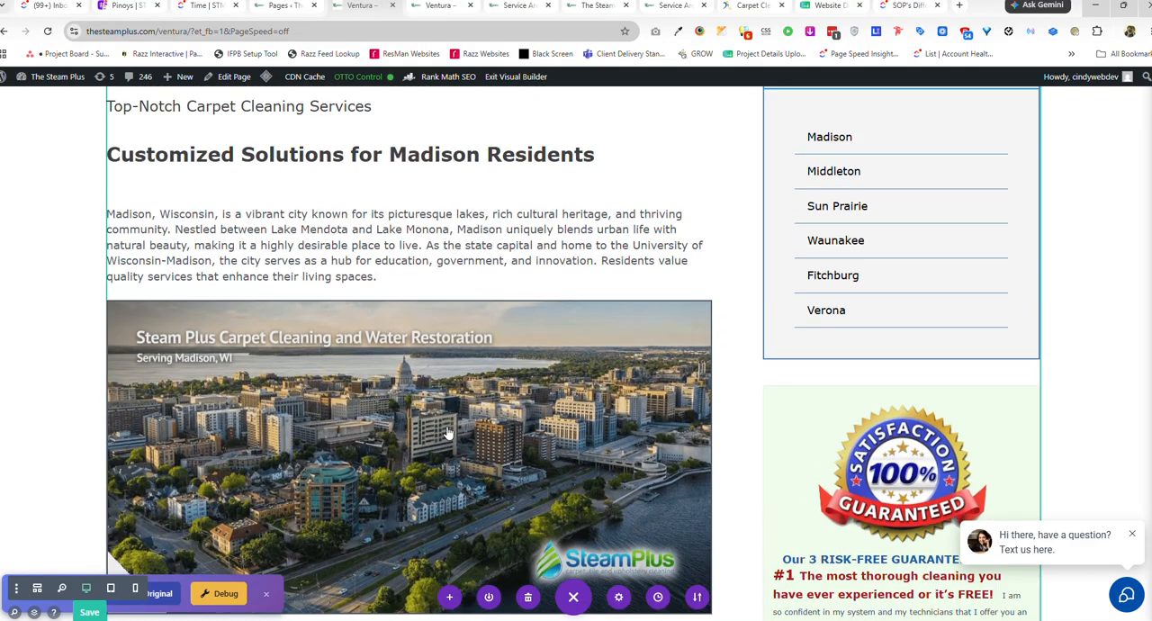